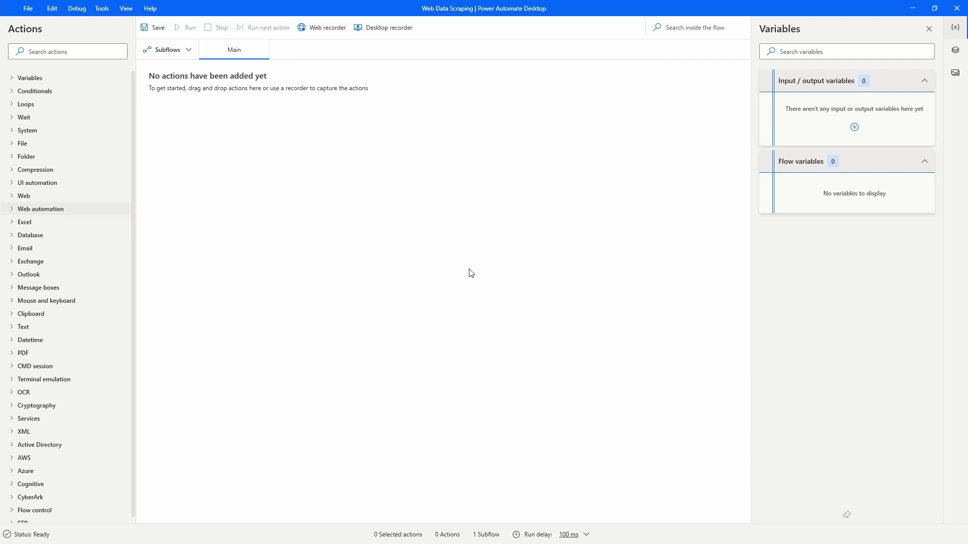
- Switch from the empty Web Data Scraping flow to the Books to Scrape page in Edge
key(alt+Tab)
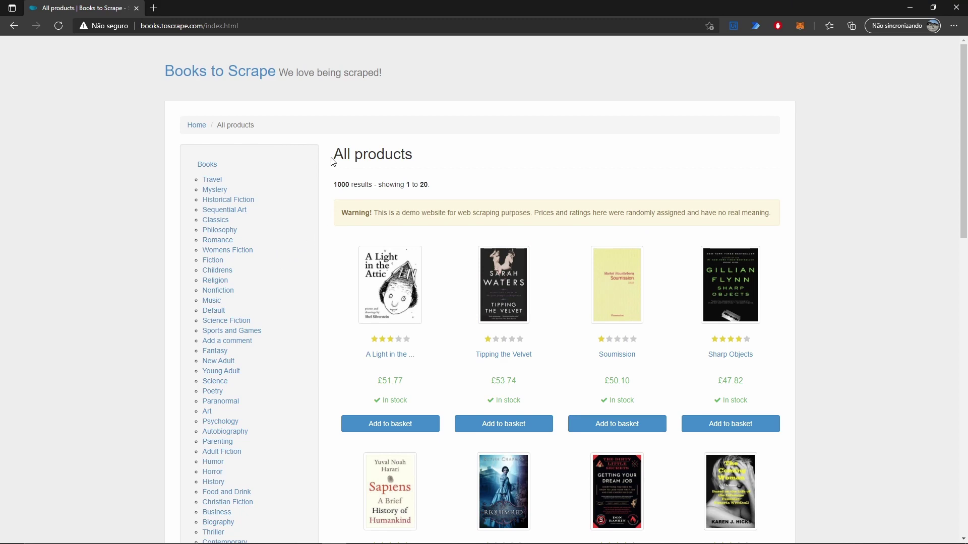
- Browse the catalogue to page 2 and back to the first All products page
scroll(628, 190, down, 6)
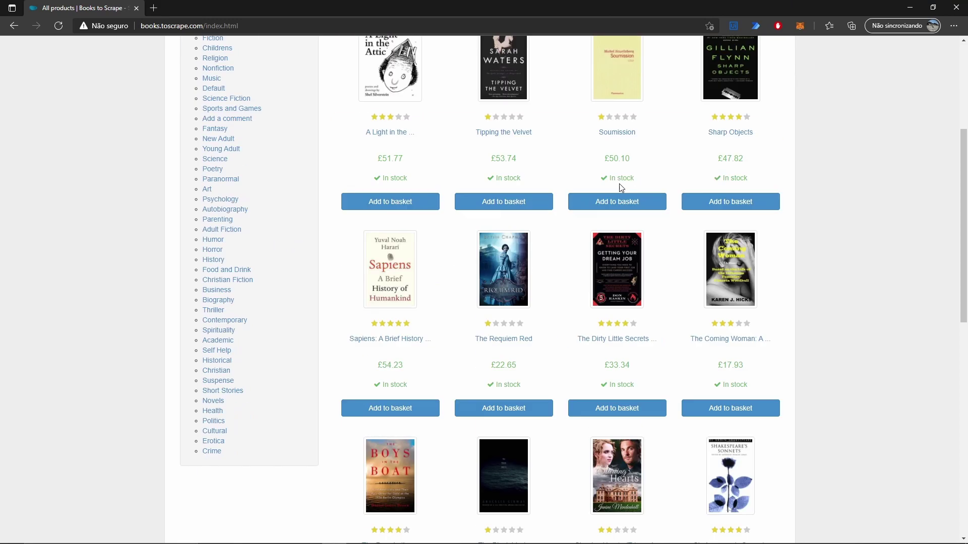
scroll(454, 152, down, 9)
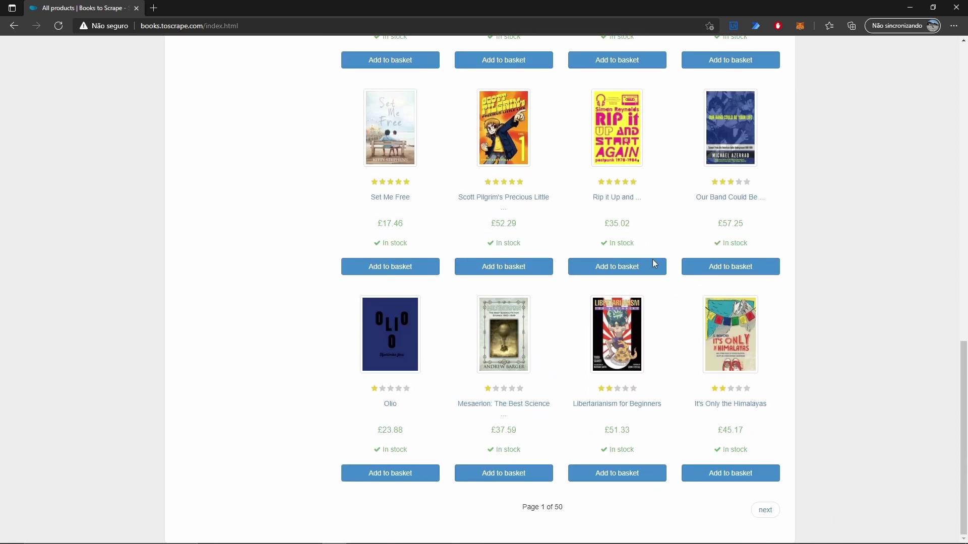
click(761, 510)
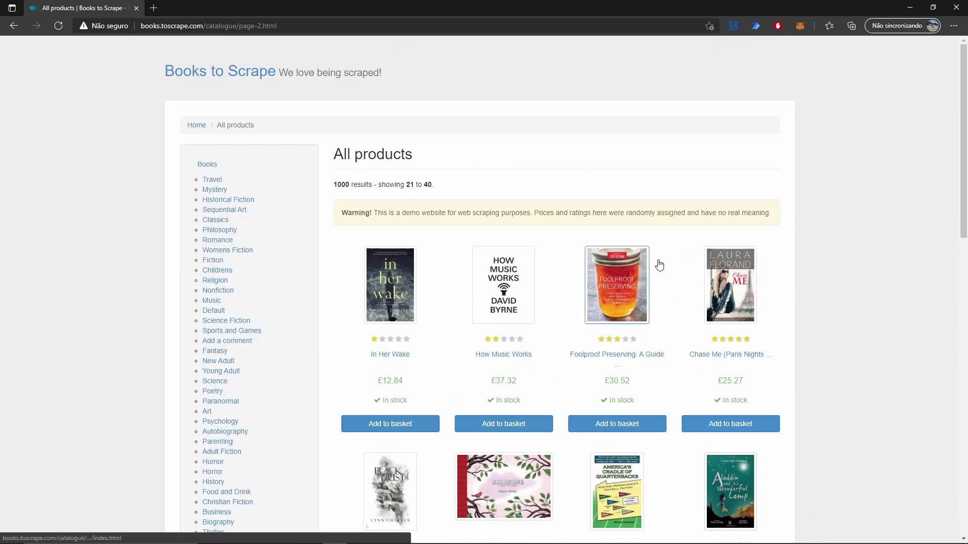
key(alt+Left)
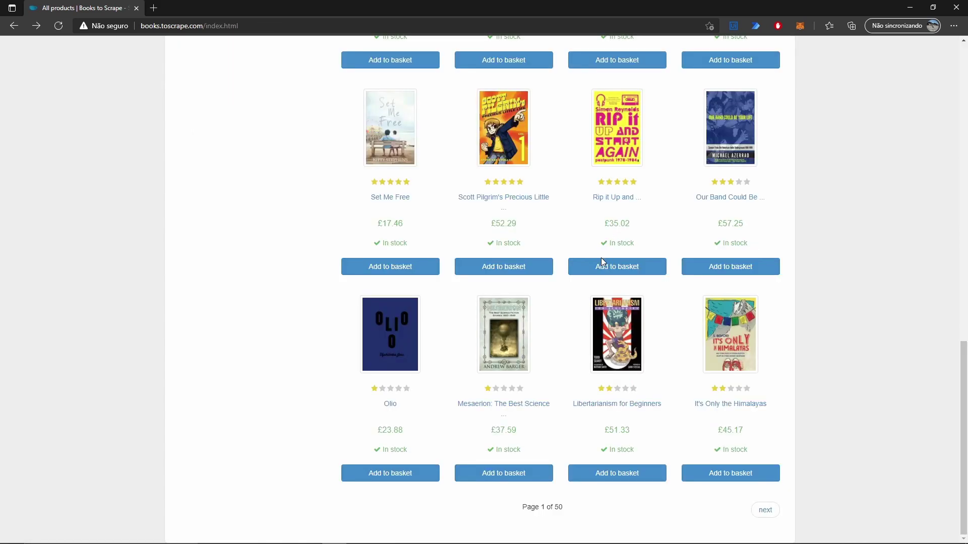
scroll(501, 277, up, 20)
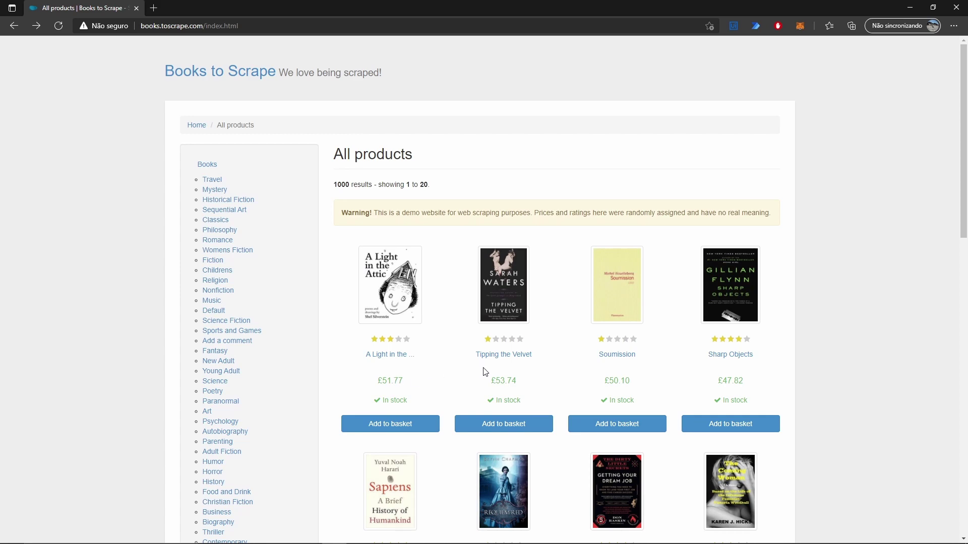
scroll(840, 316, down, 10)
scroll(840, 315, down, 5)
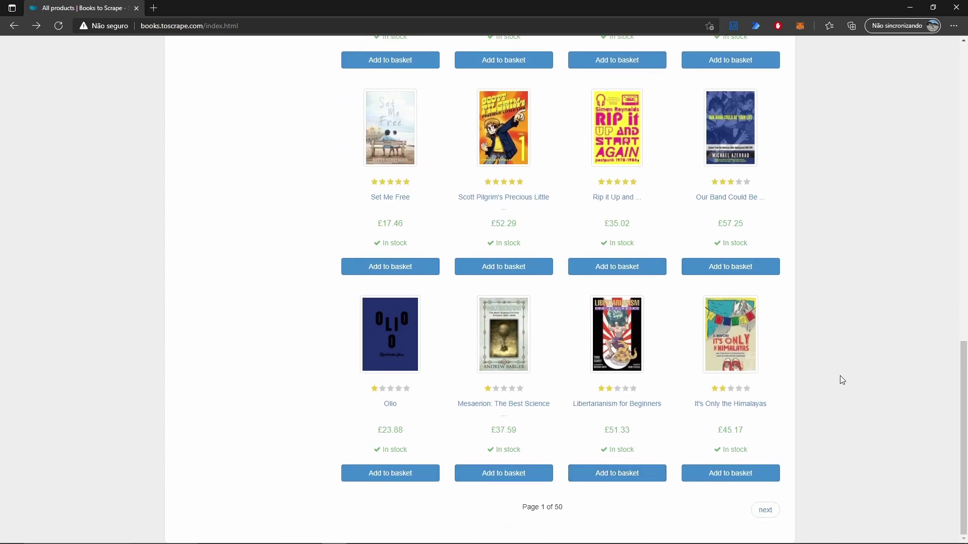
scroll(846, 373, up, 7)
scroll(845, 371, up, 8)
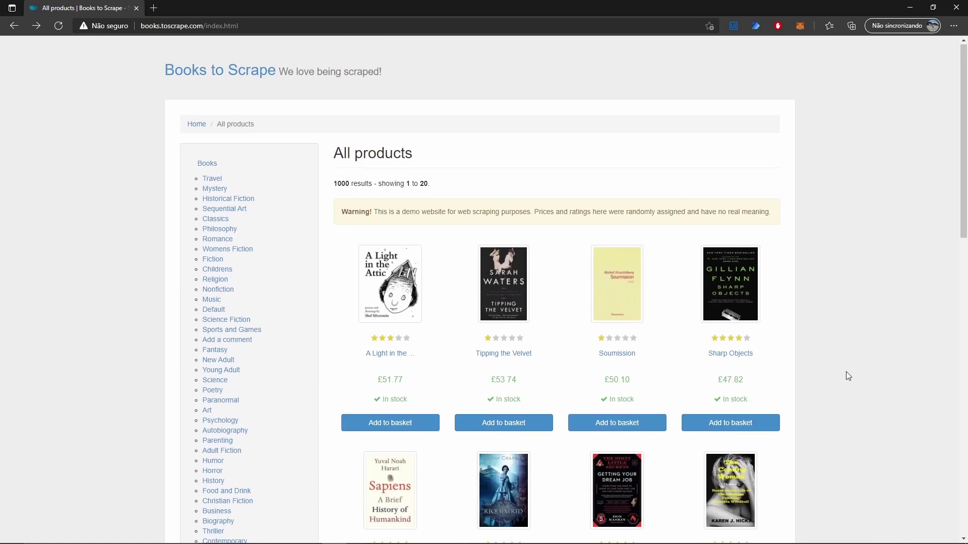
- Bring the Power Automate Desktop flow editor back to the front
key(alt+Tab)
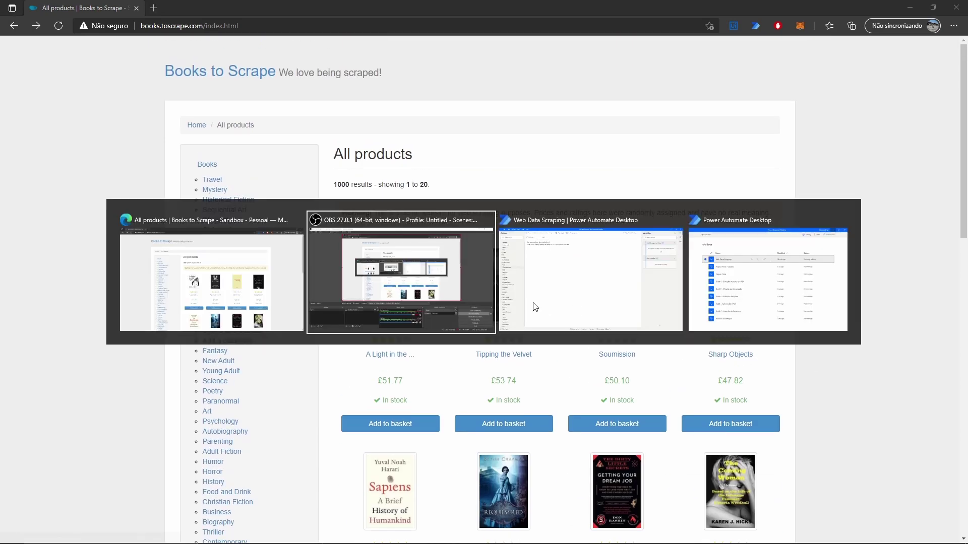
key(alt+Tab)
key(alt+Tab)
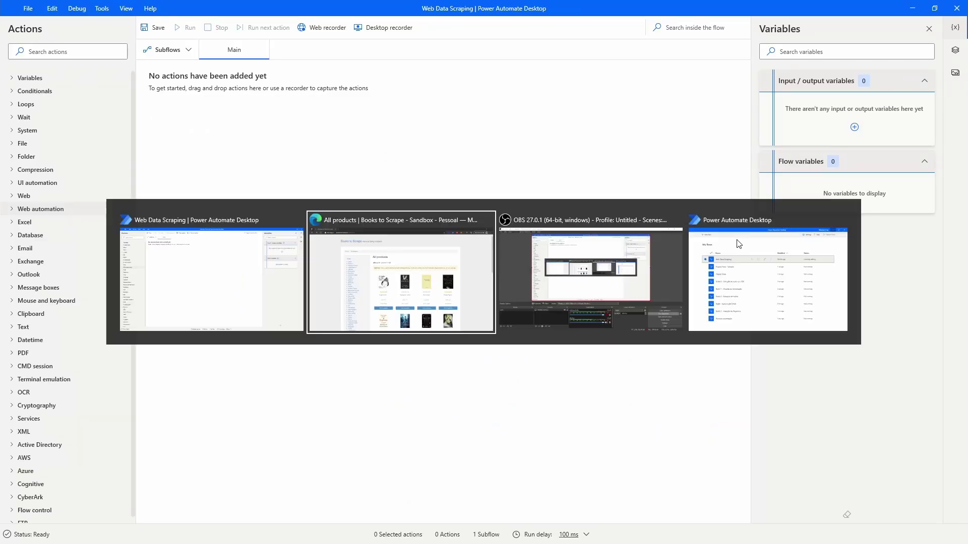
key(alt+Tab)
key(alt+Tab)
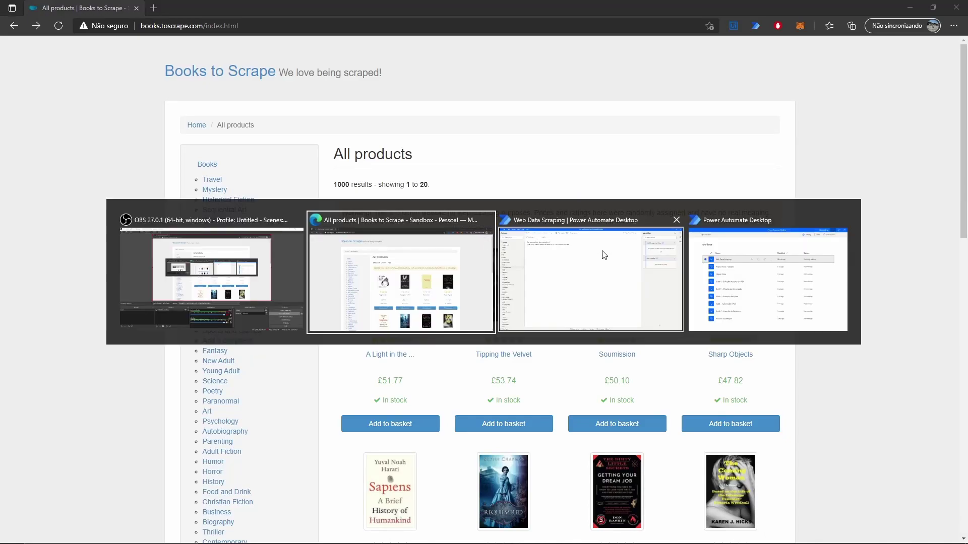
click(579, 250)
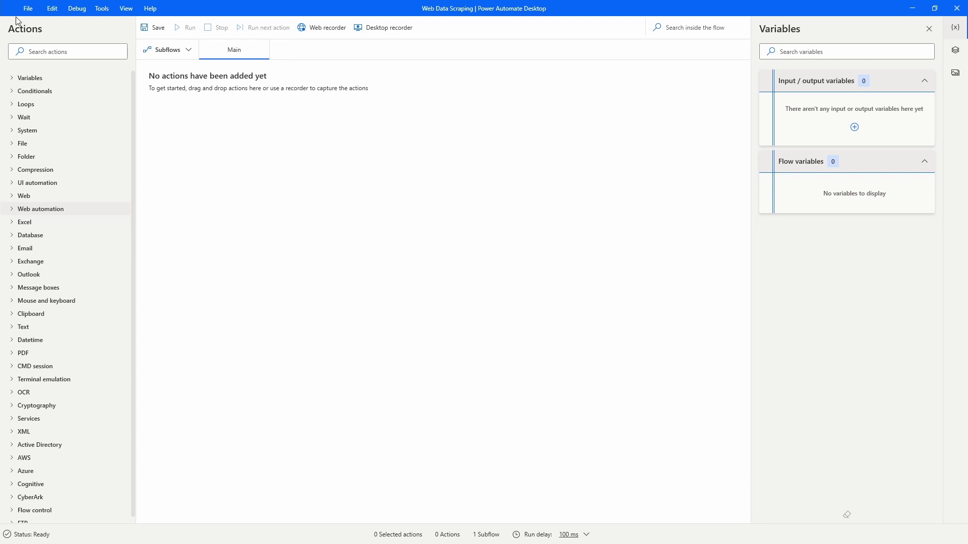
- Search actions for 'launch' and add Launch new Microsoft Edge as step 1
click(34, 51)
text(launch)
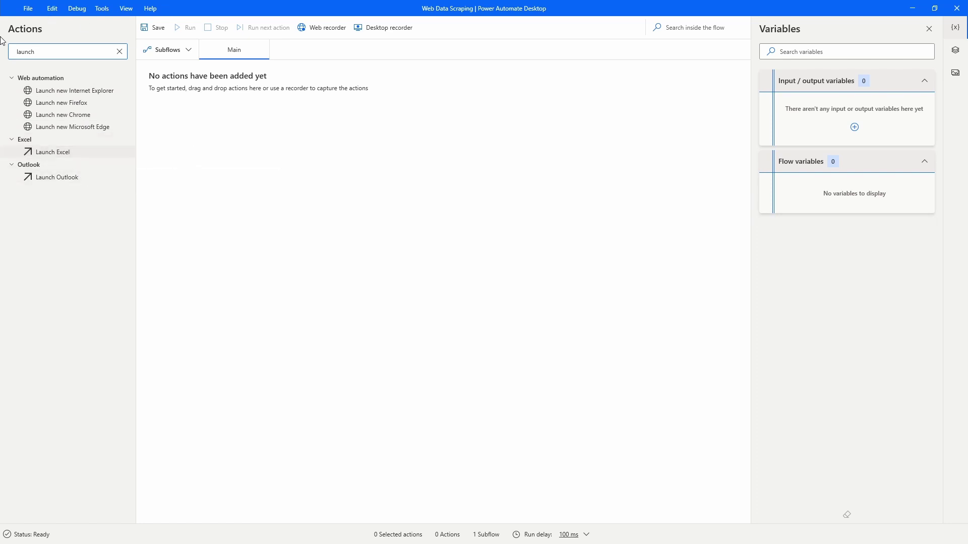
drag(46, 130, 194, 138)
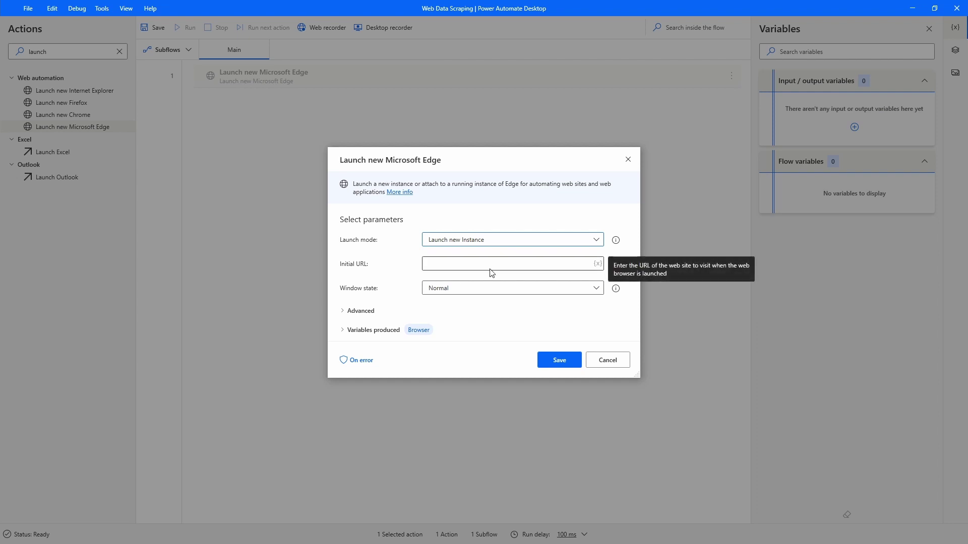
- Copy the books.toscrape.com address from Edge's address bar
key(alt+Tab)
click(201, 27)
click(207, 25)
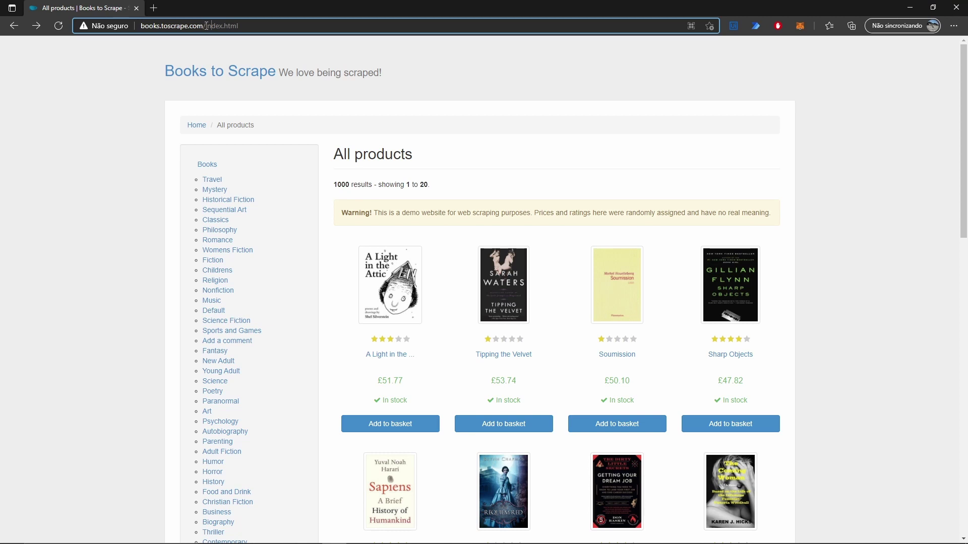
drag(204, 25, 138, 25)
key(ctrl+c)
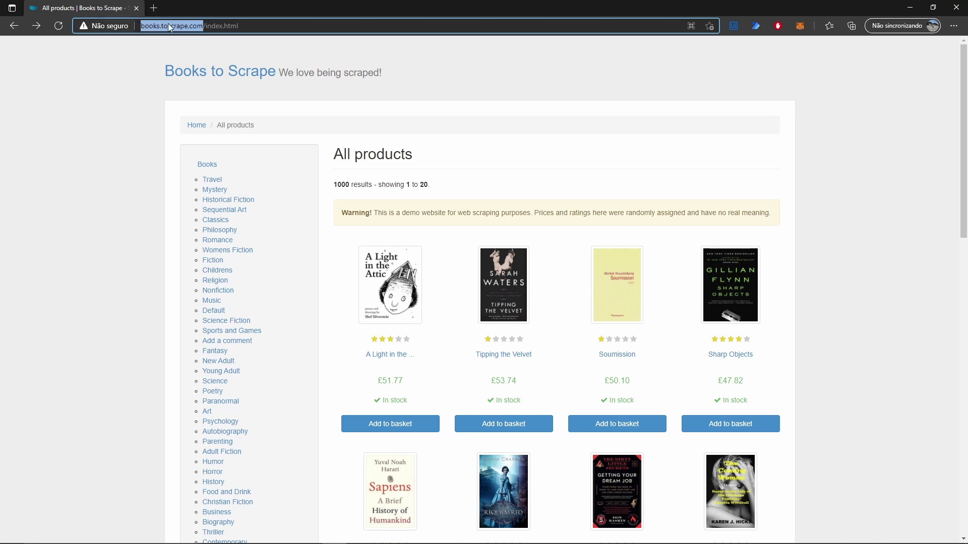
key(alt+Tab)
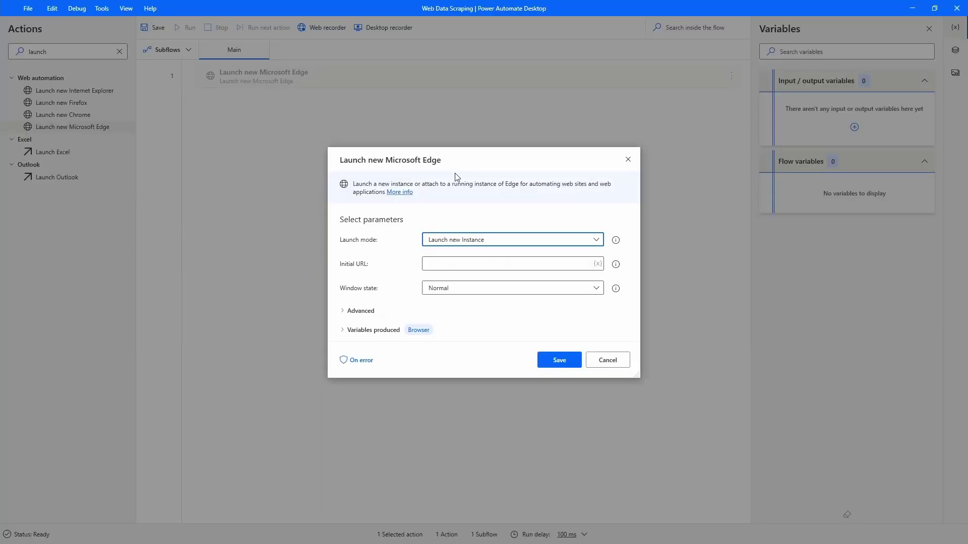
click(443, 263)
key(ctrl+v)
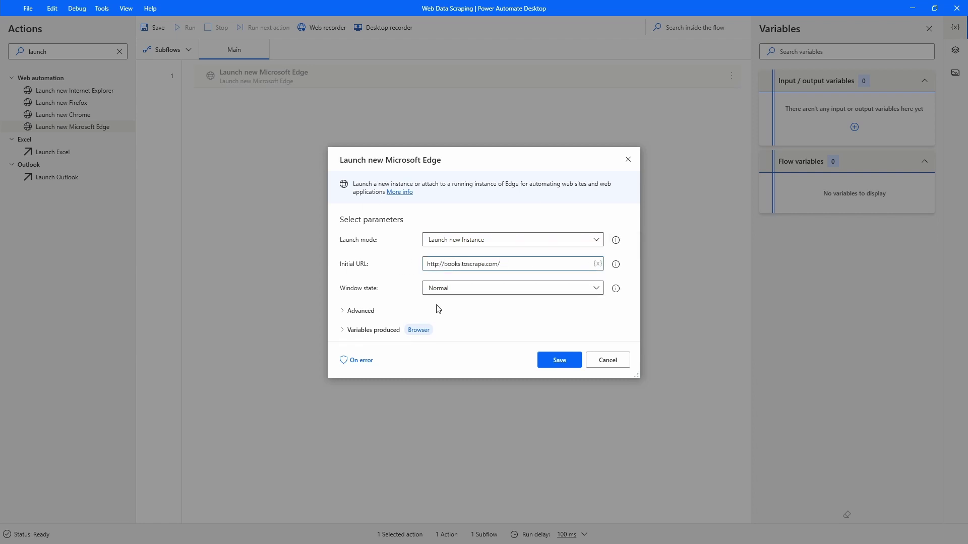
click(446, 287)
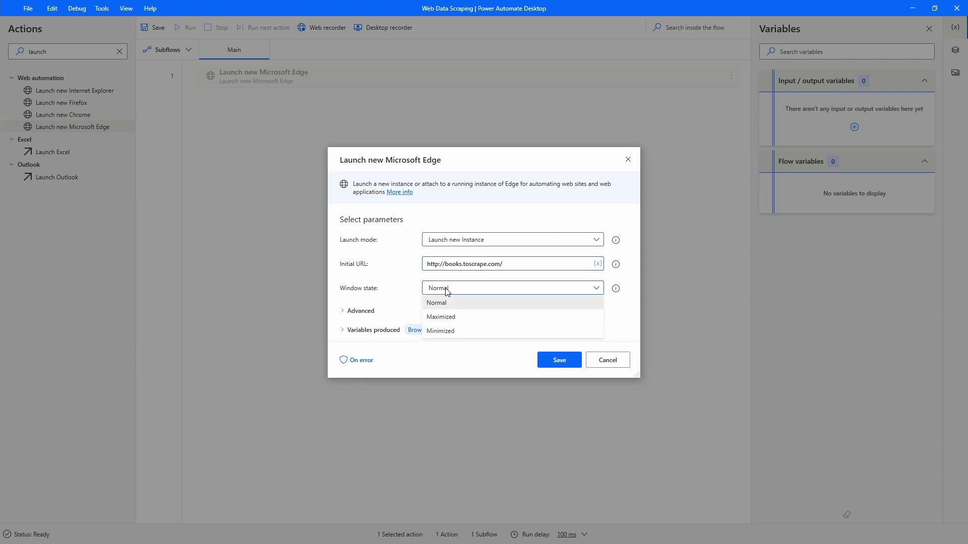
click(446, 317)
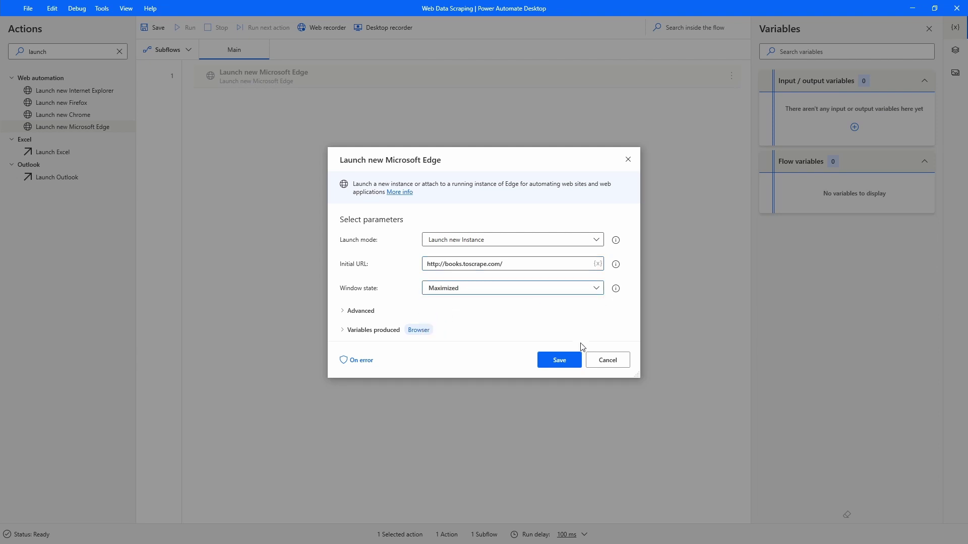
click(572, 364)
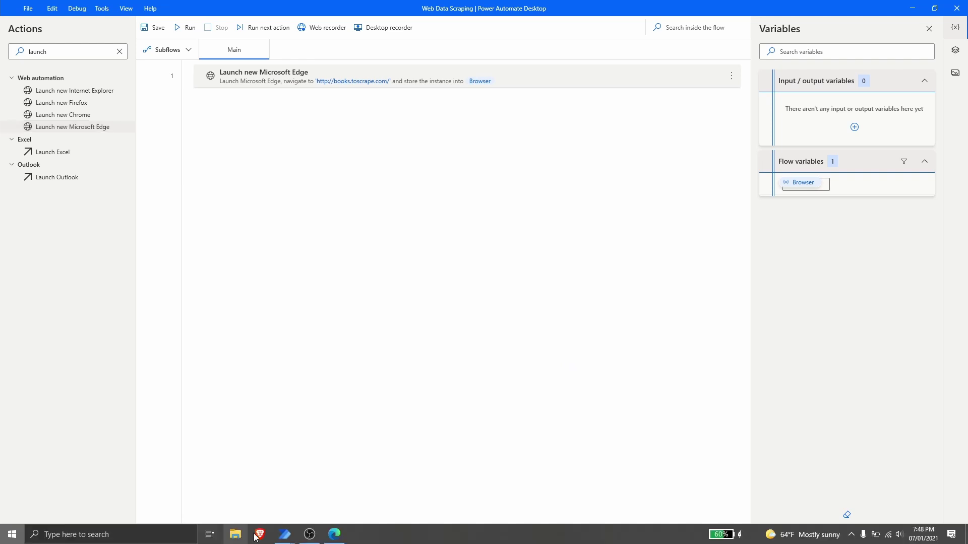
key(super)
- Close the manually opened Edge window and test-run the flow to open books.toscrape.com
click(341, 534)
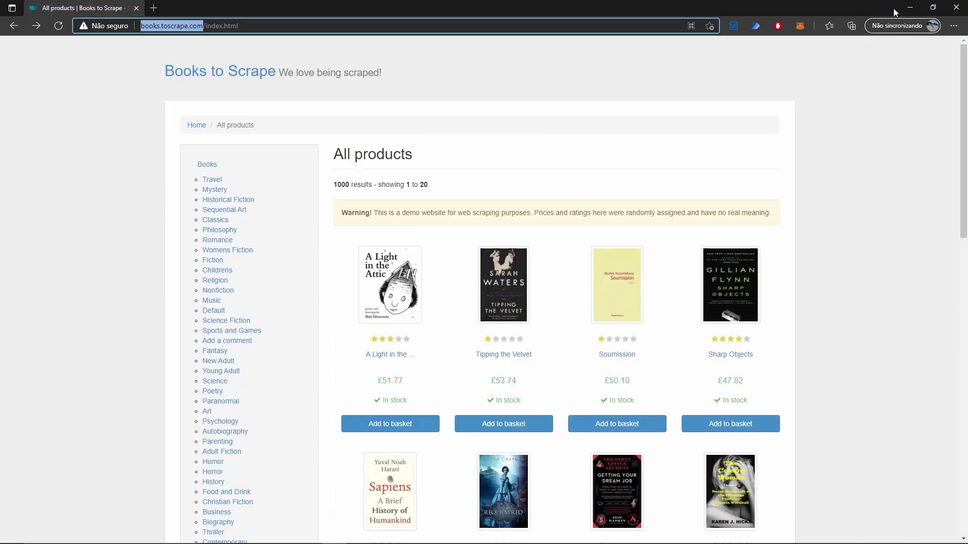
click(956, 7)
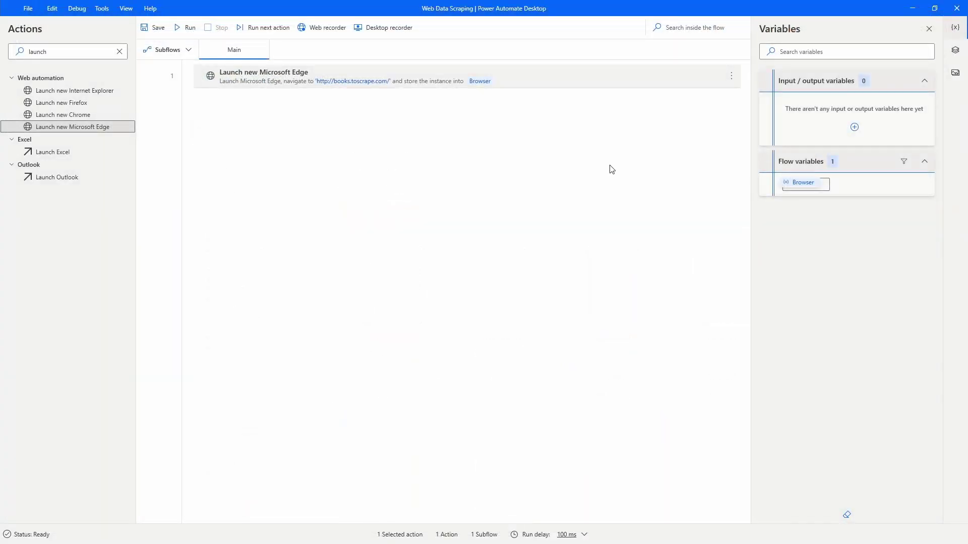
click(188, 26)
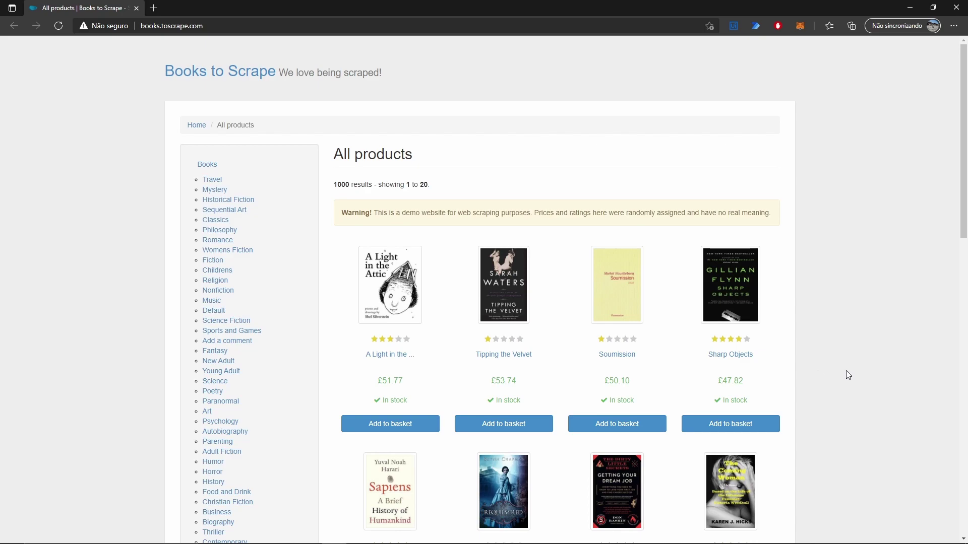
key(alt+Tab)
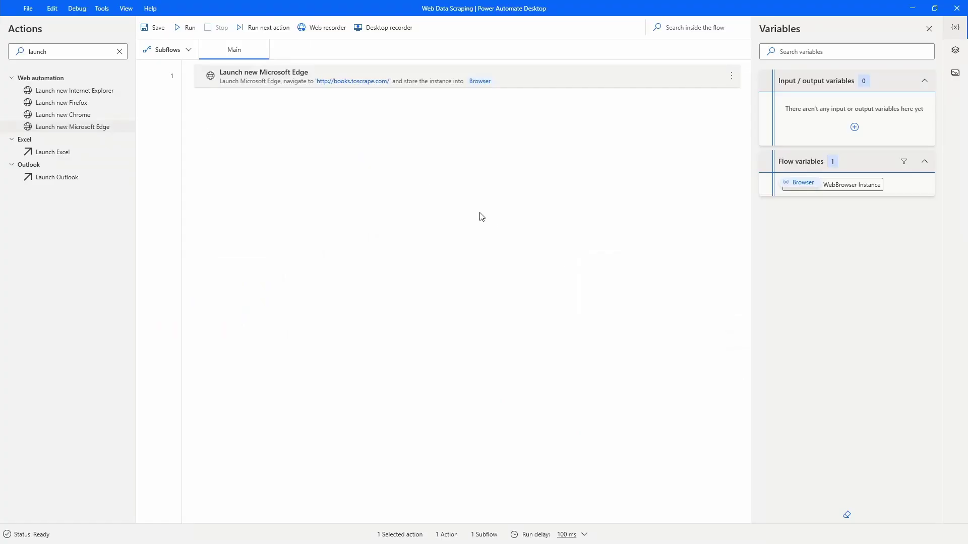
- Add Extract data from web page from Web automation > Web data extraction as step 2
click(119, 51)
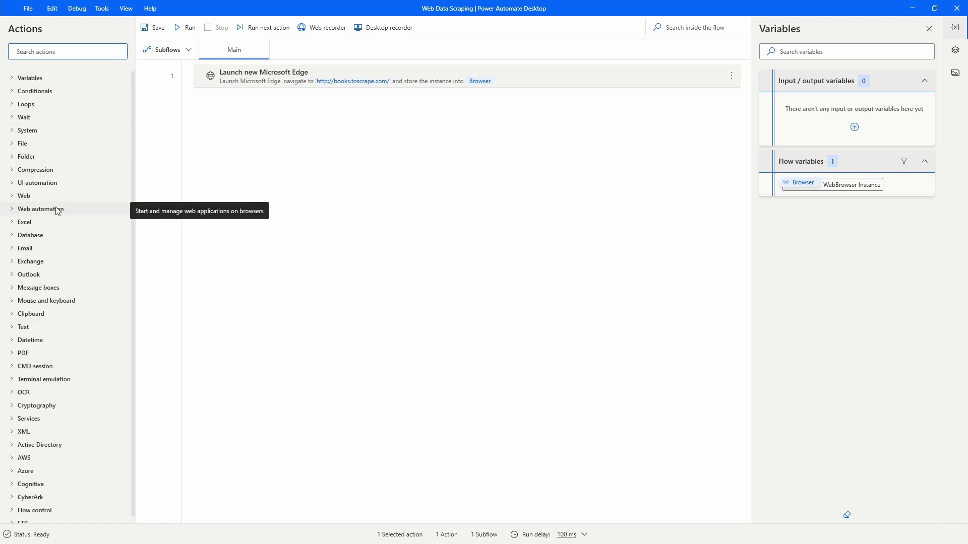
click(12, 213)
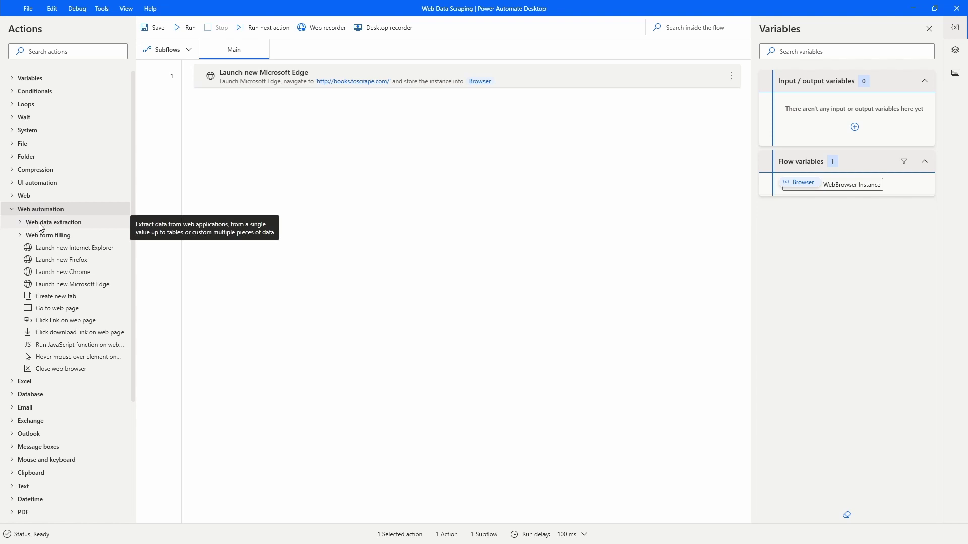
click(20, 223)
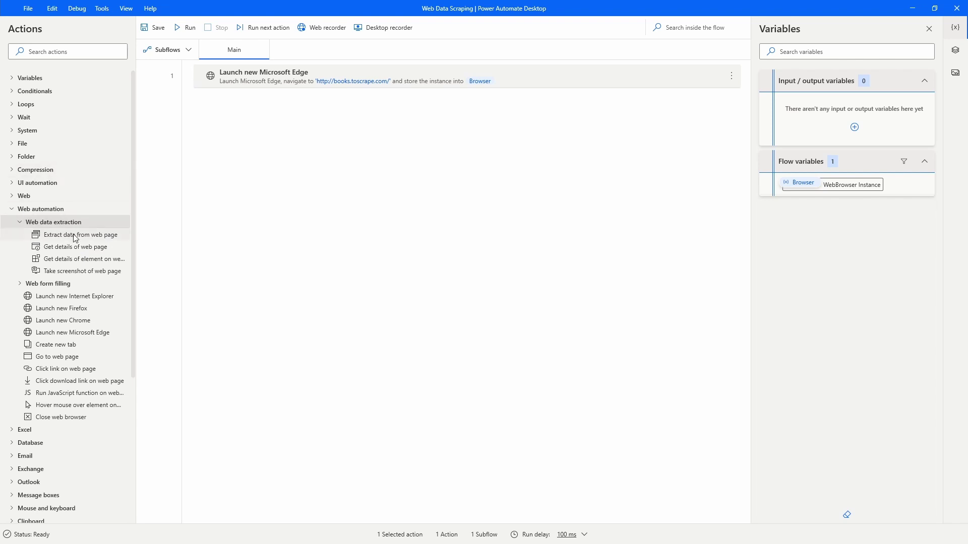
drag(76, 237, 451, 197)
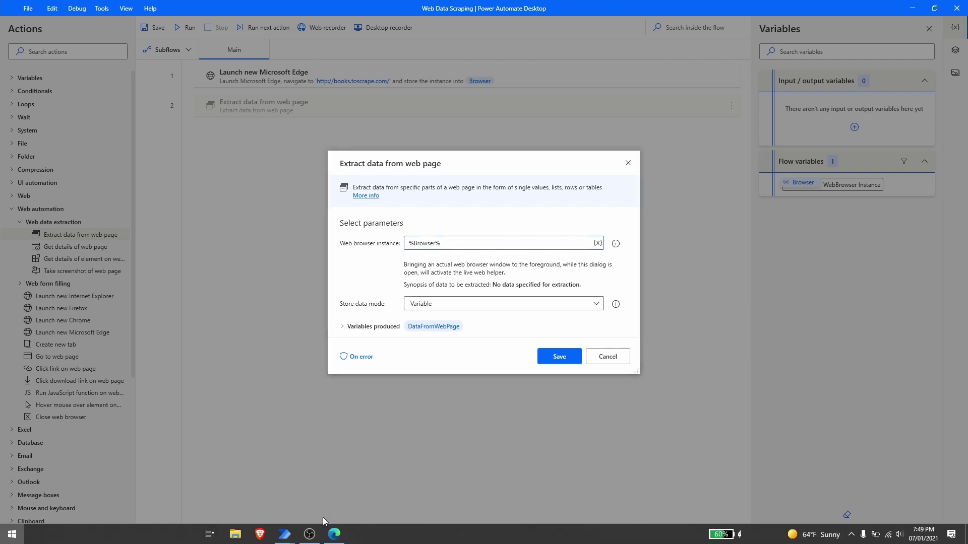
- Bring the books.toscrape.com Edge window forward so the live web helper attaches to it
key(super)
click(334, 542)
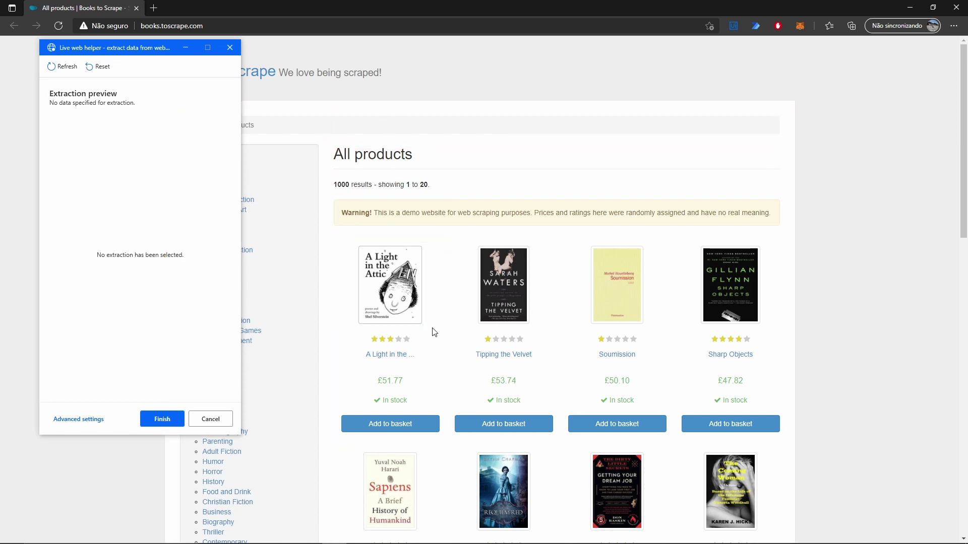
- Extract the titles of A Light in the Attic and Tipping the Velvet to list all book titles
right_click(380, 359)
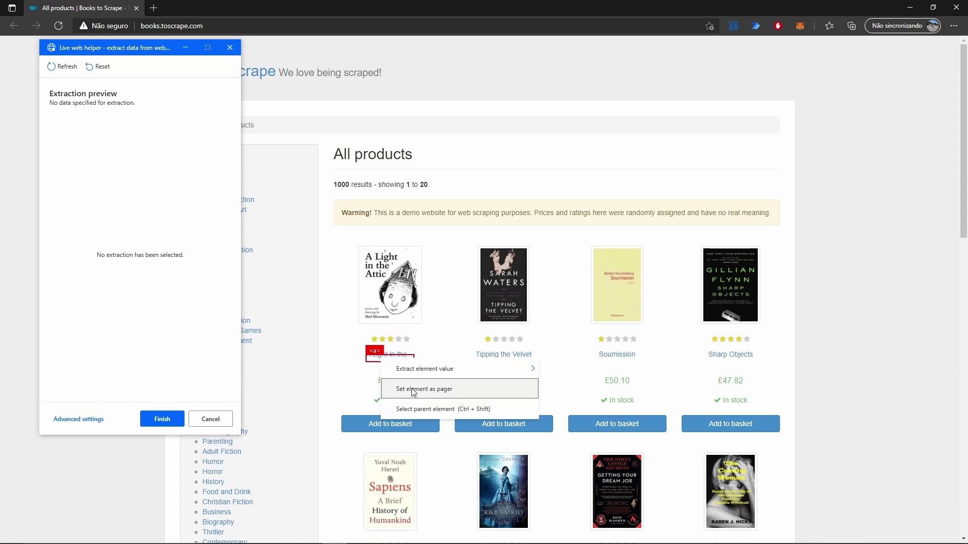
mouse_move(411, 378)
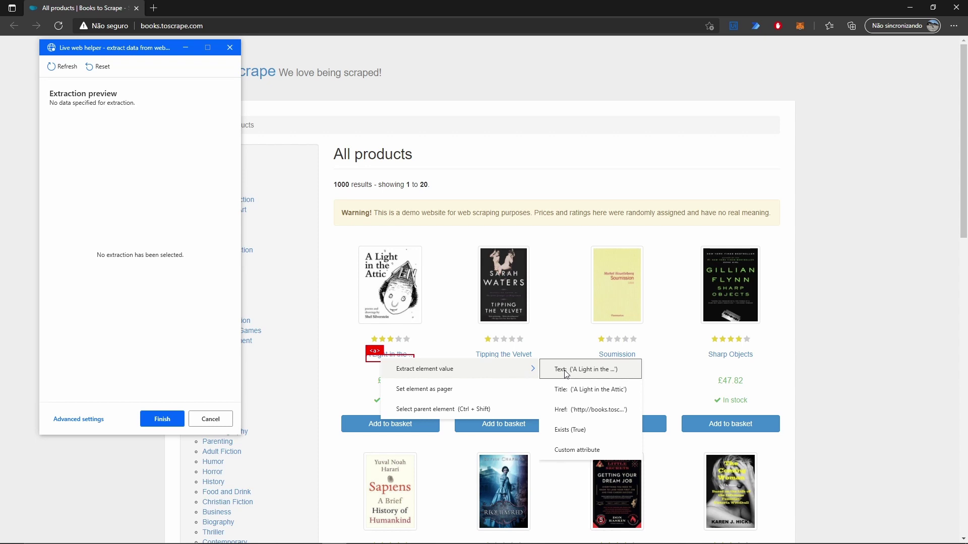
click(572, 395)
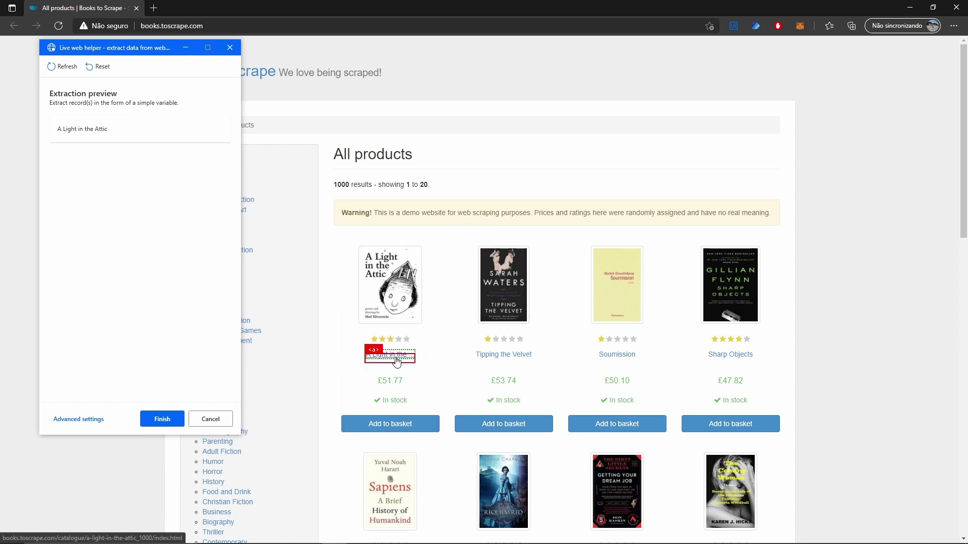
right_click(487, 361)
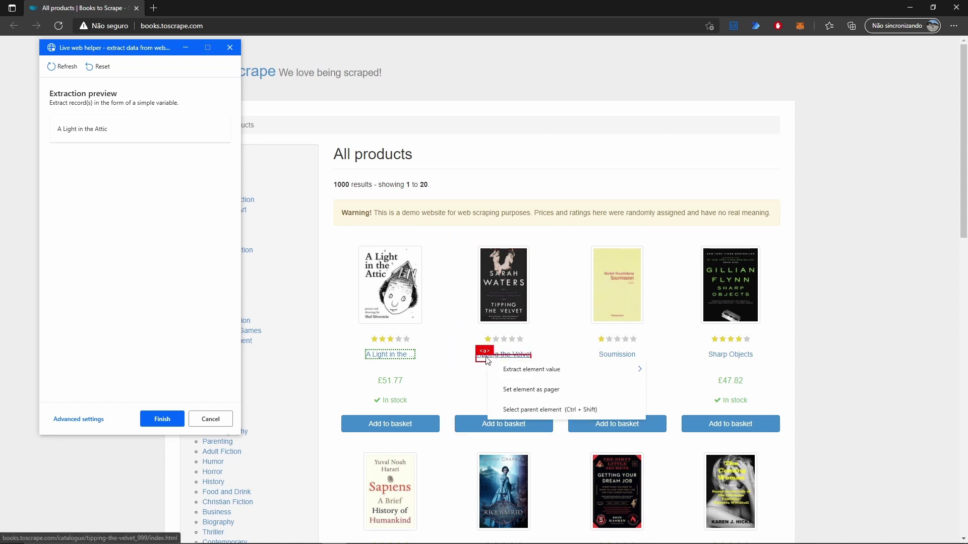
mouse_move(535, 365)
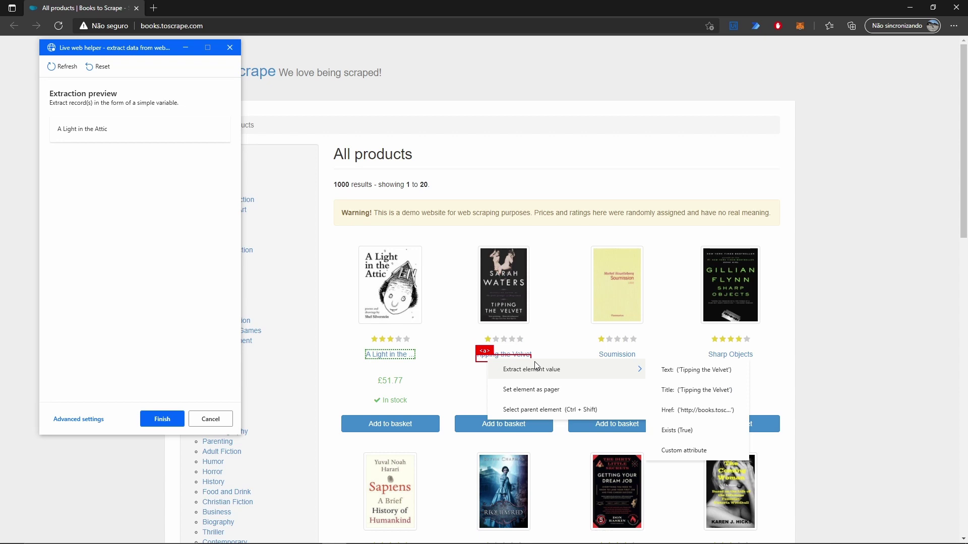
click(686, 390)
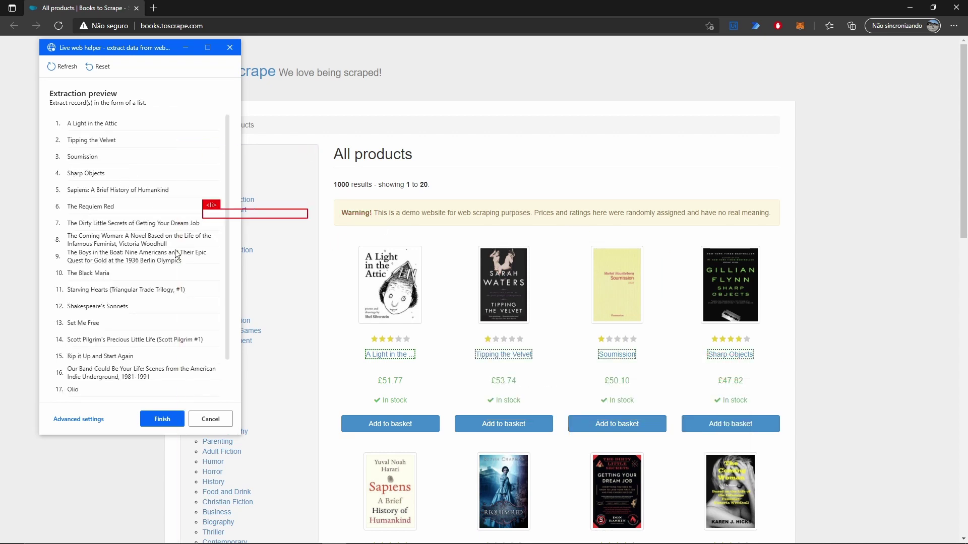
scroll(579, 242, down, 3)
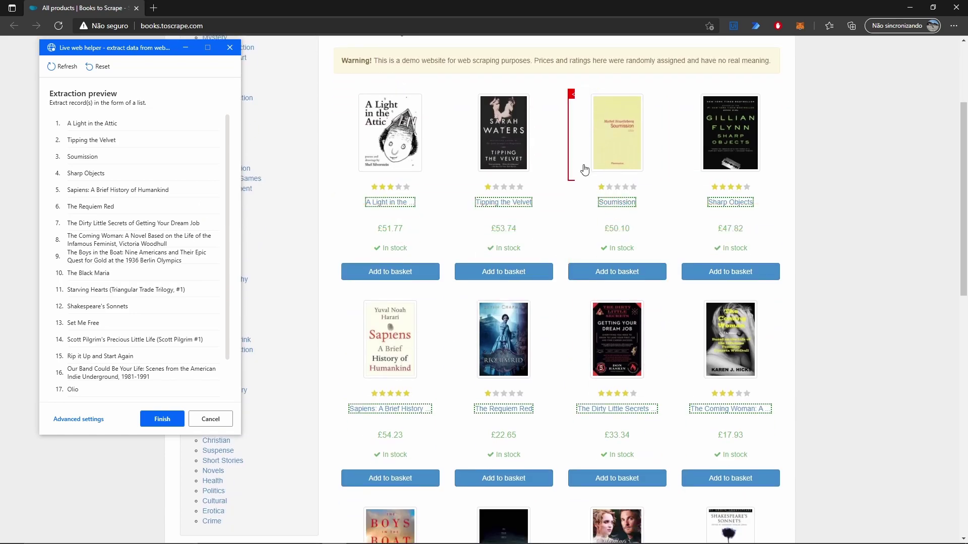
scroll(605, 211, down, 10)
scroll(586, 220, up, 13)
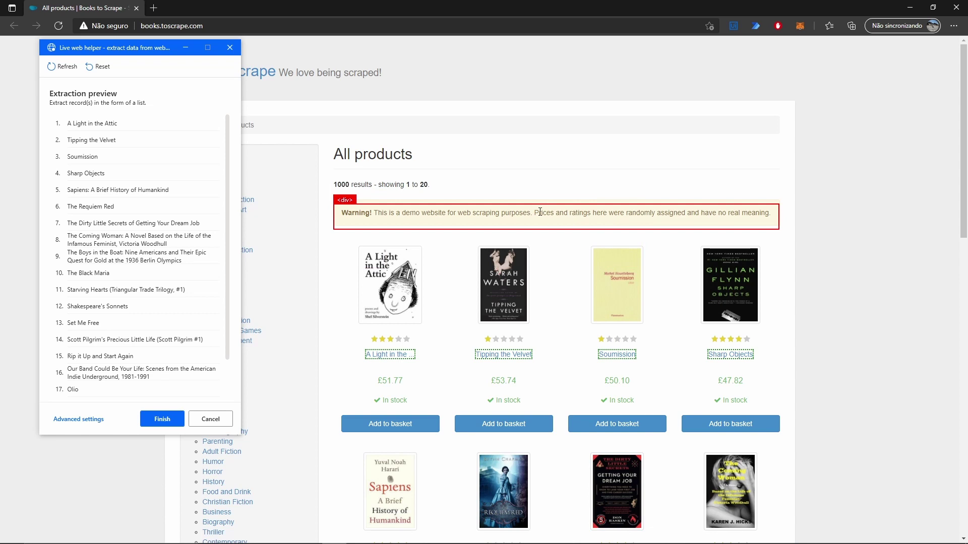
- Extract the first book's price text (£51.77) as a second column beside the titles
right_click(385, 384)
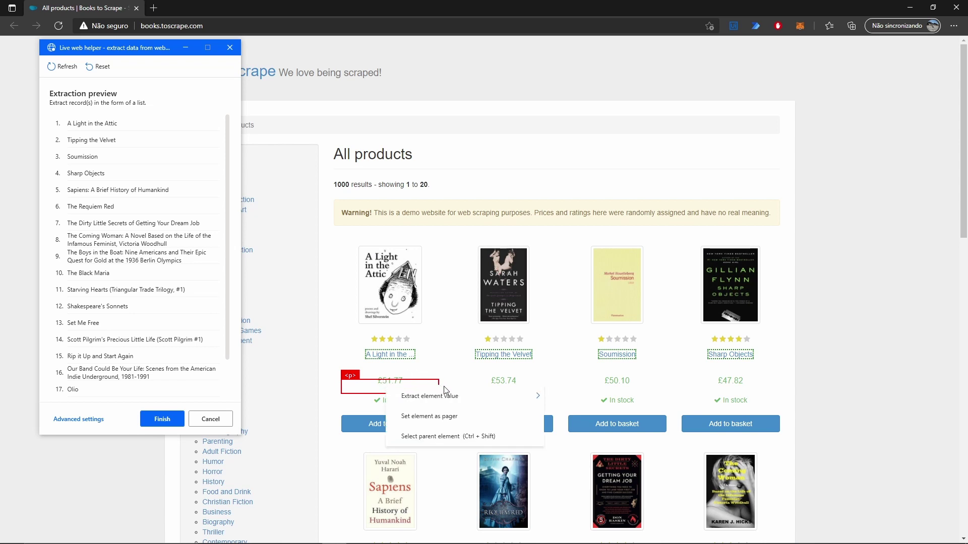
mouse_move(453, 399)
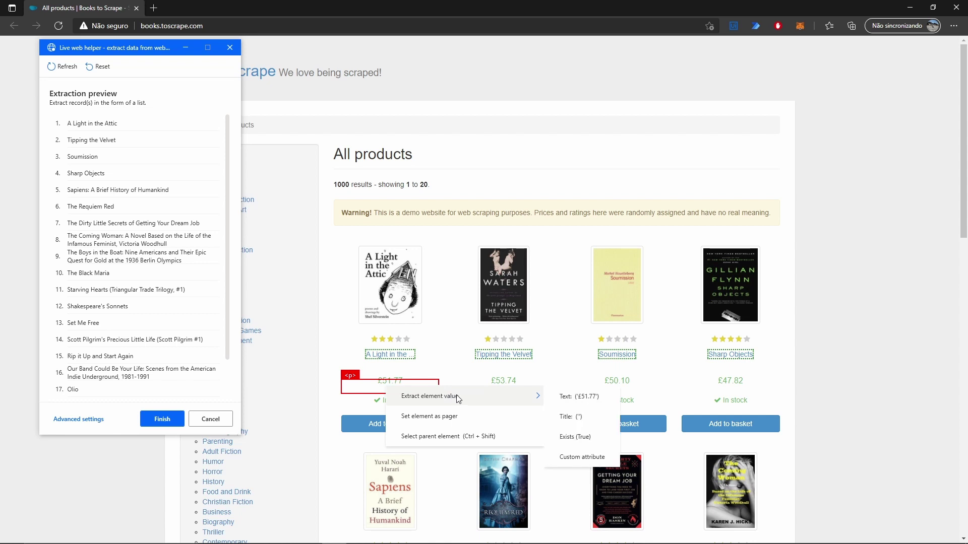
click(563, 398)
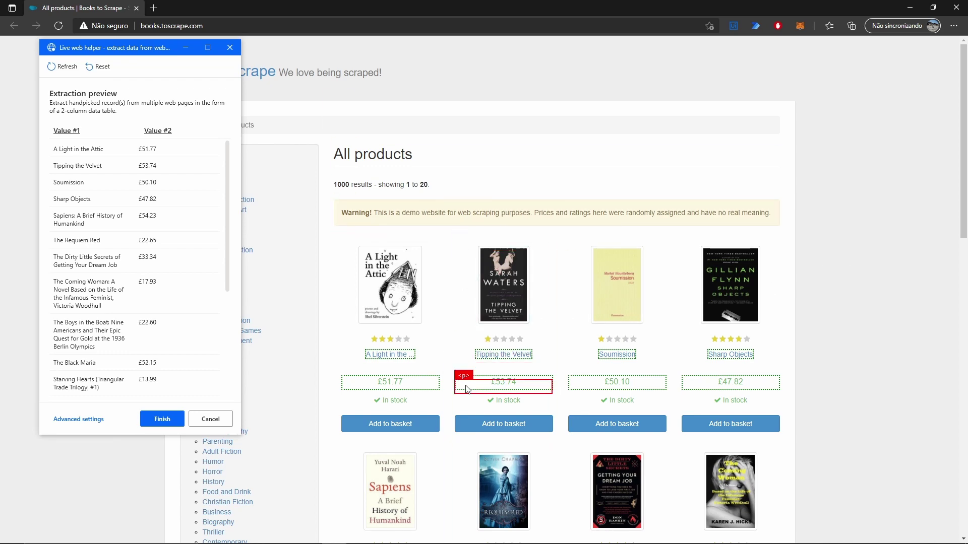
scroll(840, 236, down, 15)
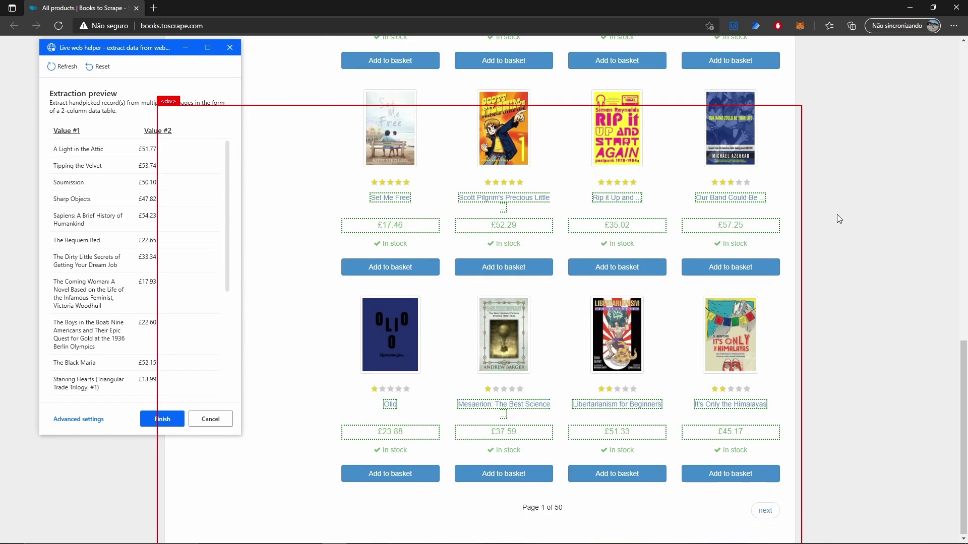
scroll(897, 217, up, 15)
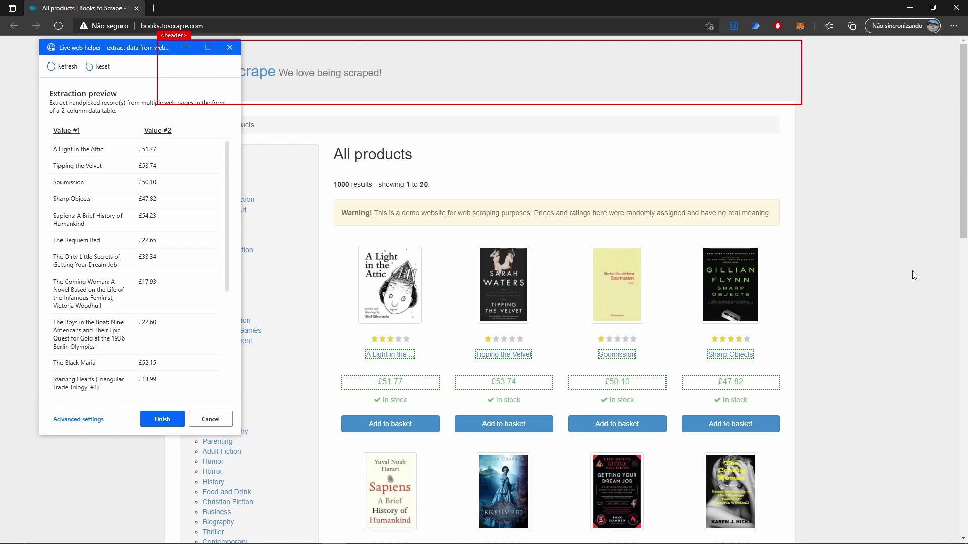
scroll(912, 271, down, 15)
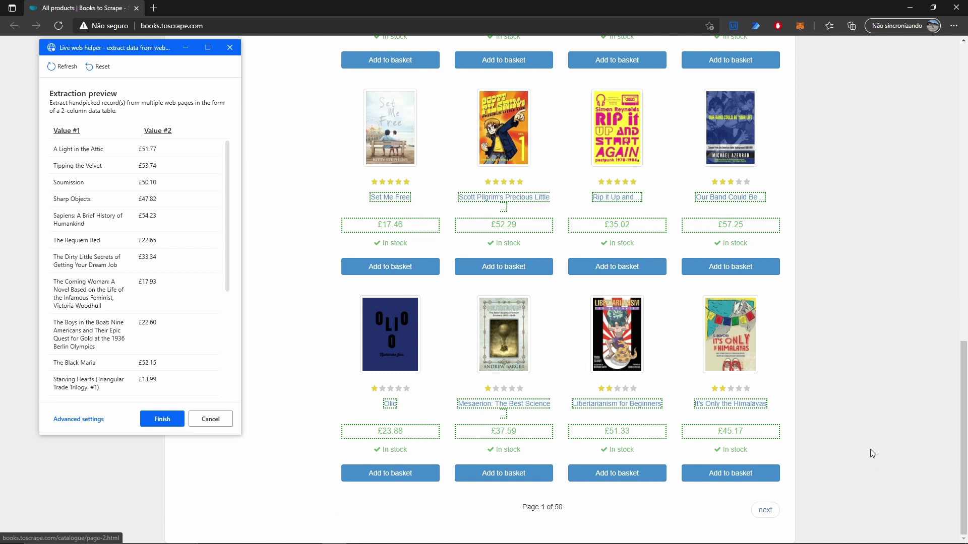
- Set the next link as the pager and finish the live web helper
right_click(760, 518)
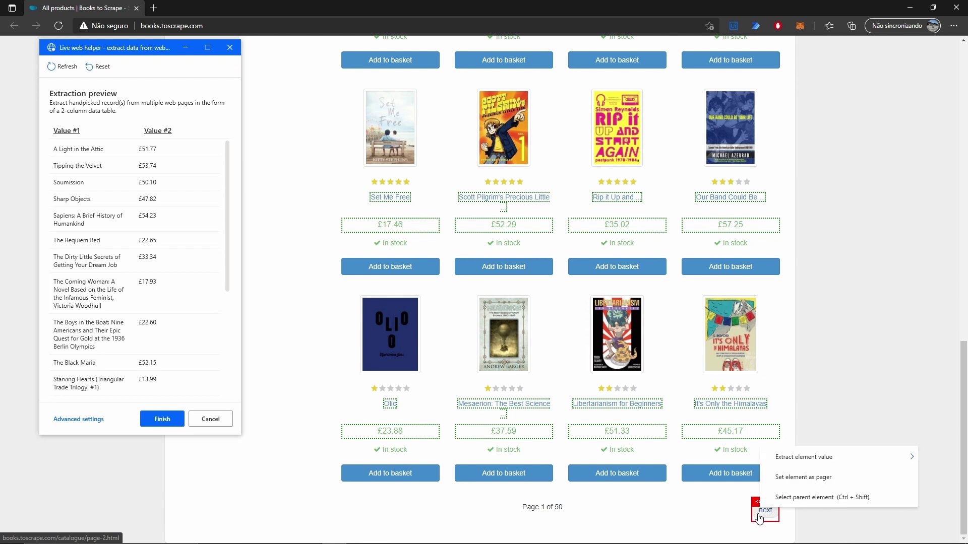
click(799, 480)
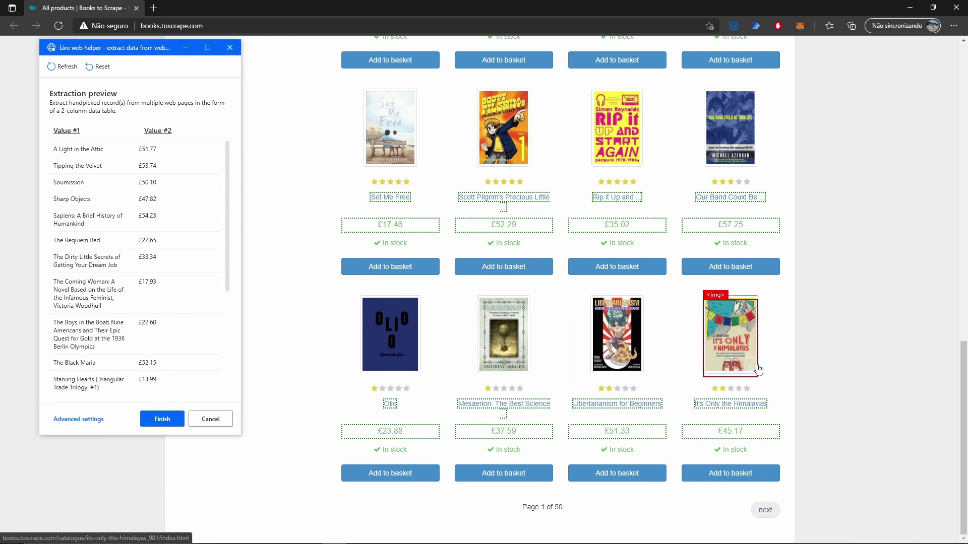
right_click(769, 510)
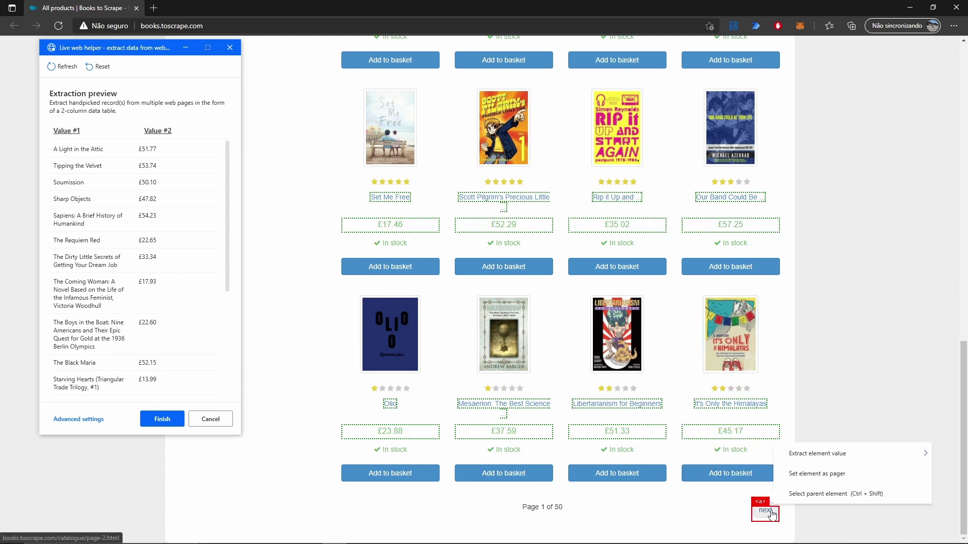
click(817, 473)
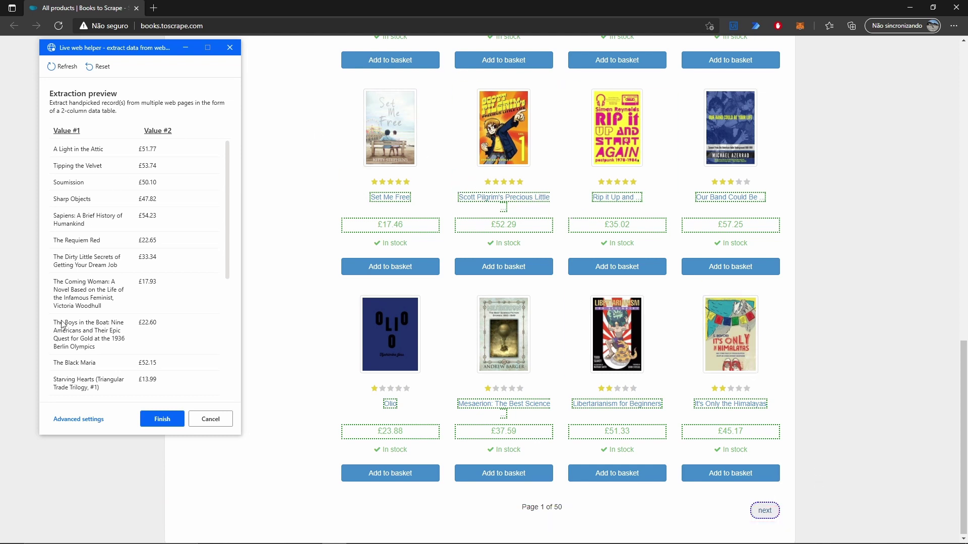
click(169, 417)
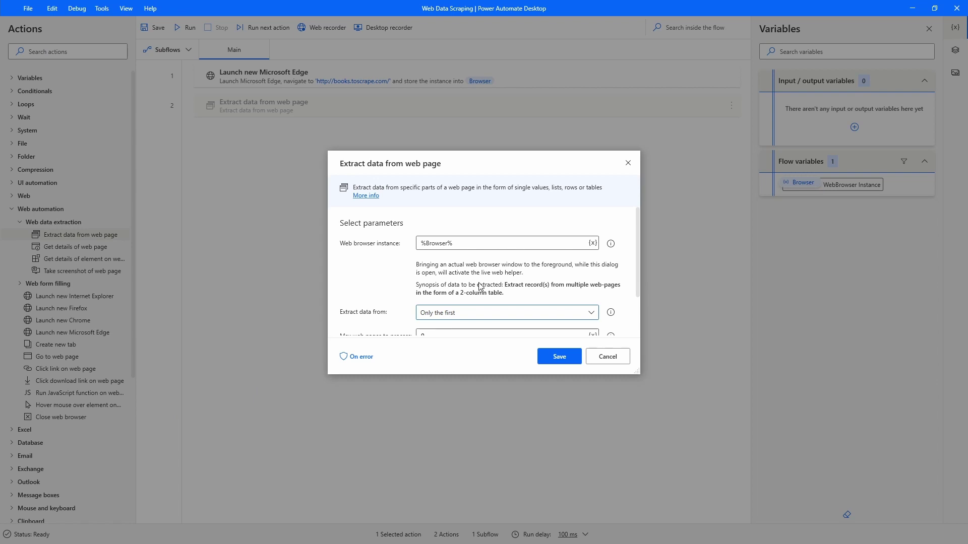
- Set Max web pages to 3 and store the extracted data in an Excel spreadsheet, then save the step
scroll(509, 292, down, 2)
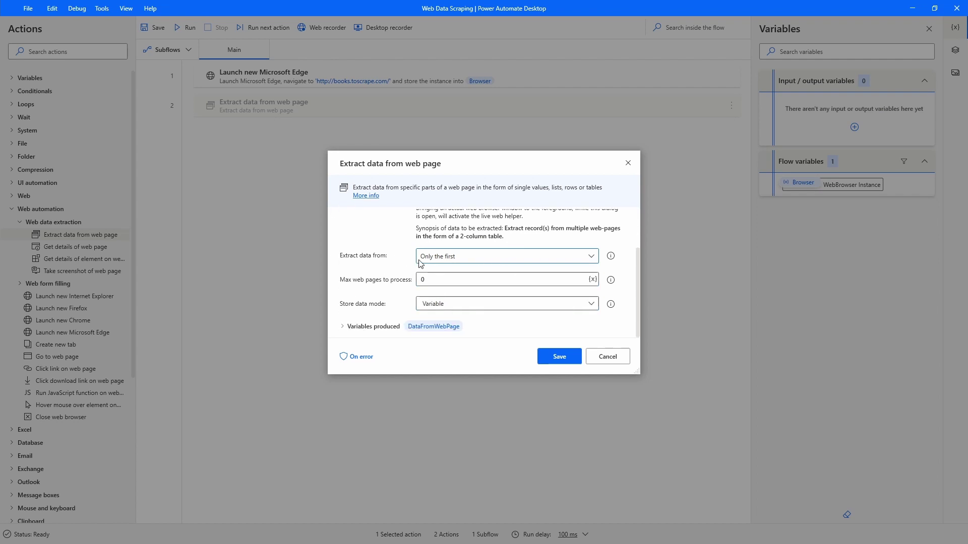
click(444, 258)
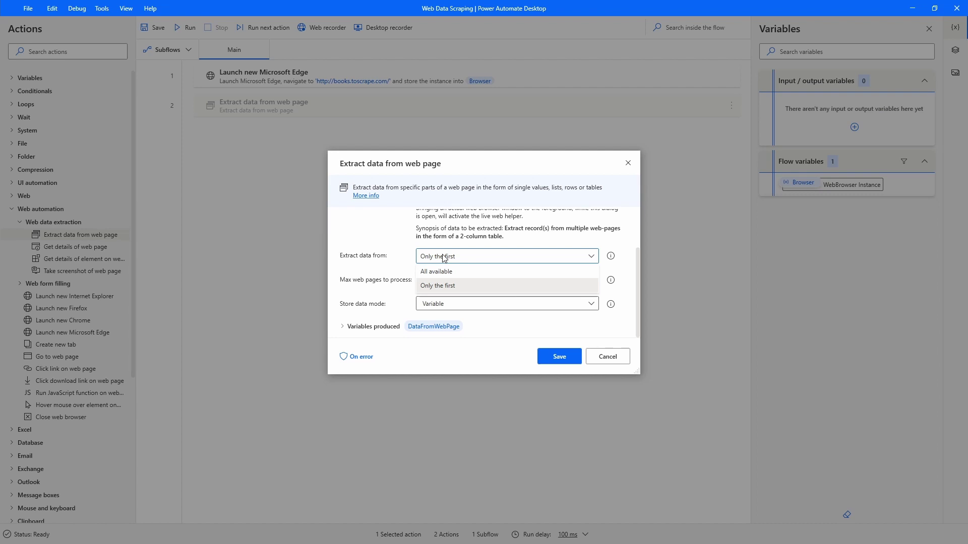
click(451, 287)
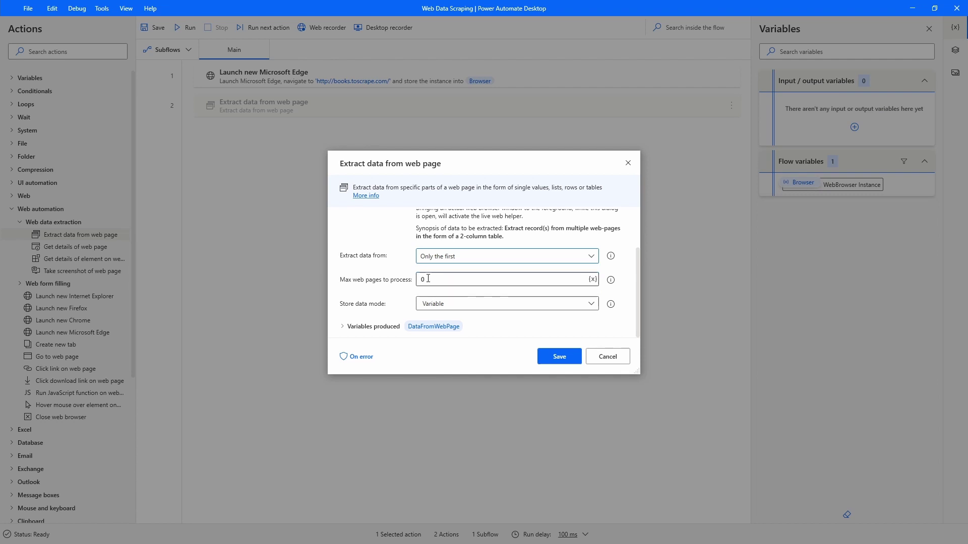
click(432, 283)
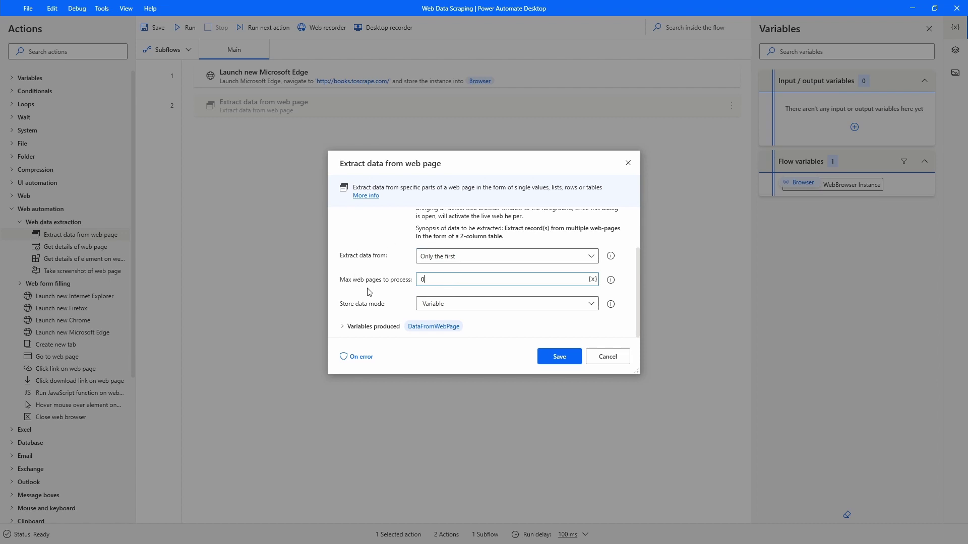
drag(441, 278, 389, 273)
text(3)
click(428, 306)
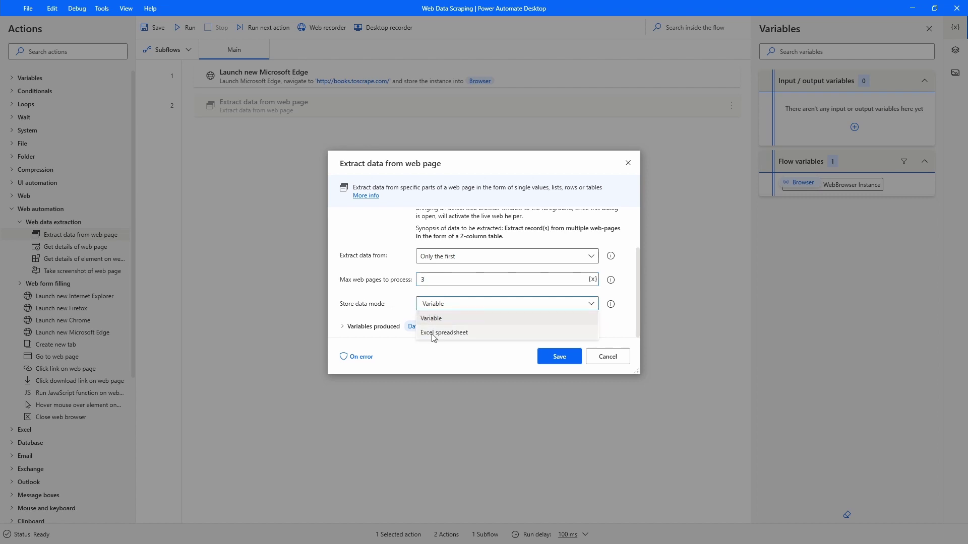
click(446, 334)
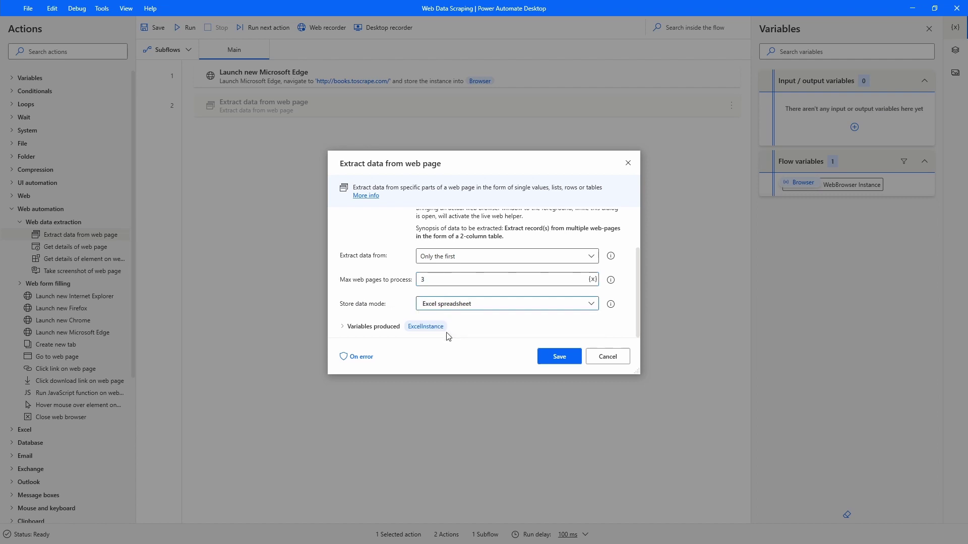
click(559, 357)
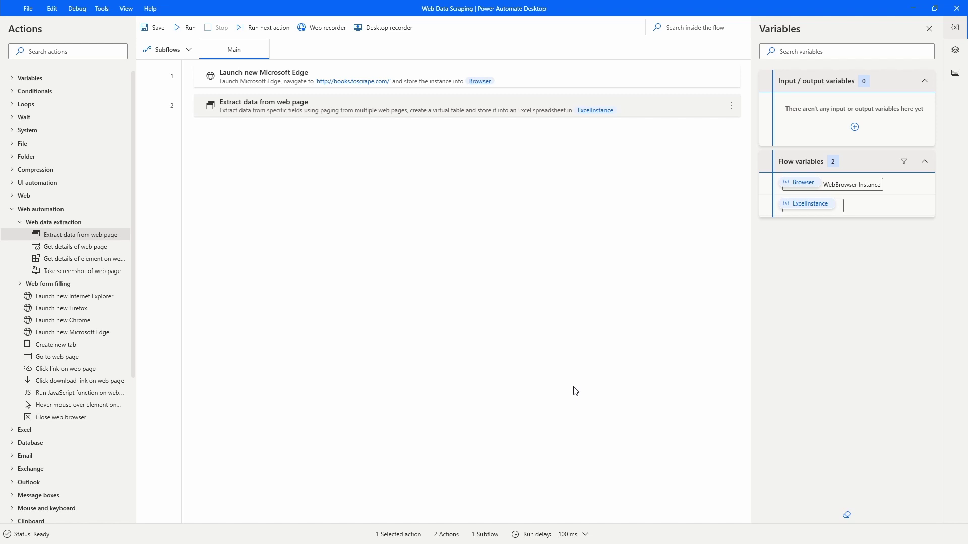
- Close the open Edge browser window before running the flow
key(super)
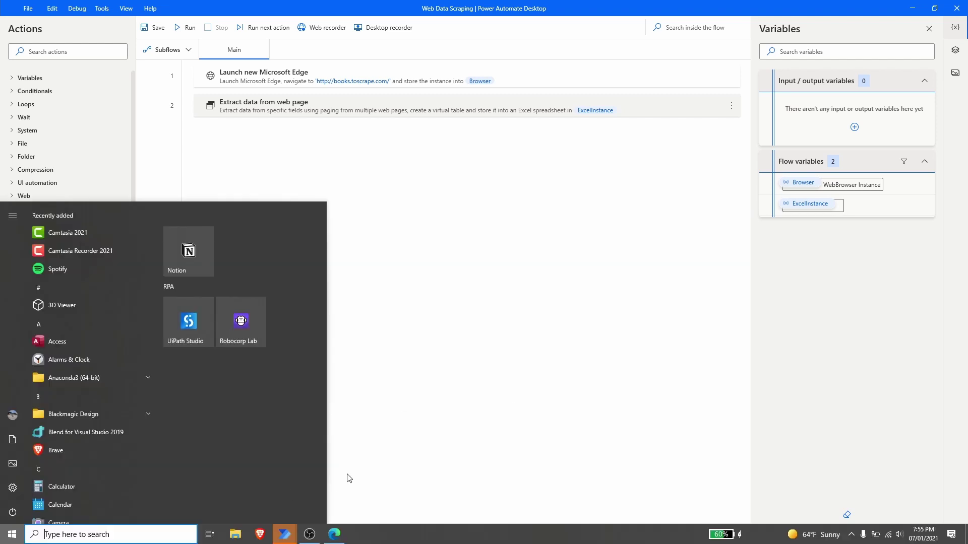
click(335, 535)
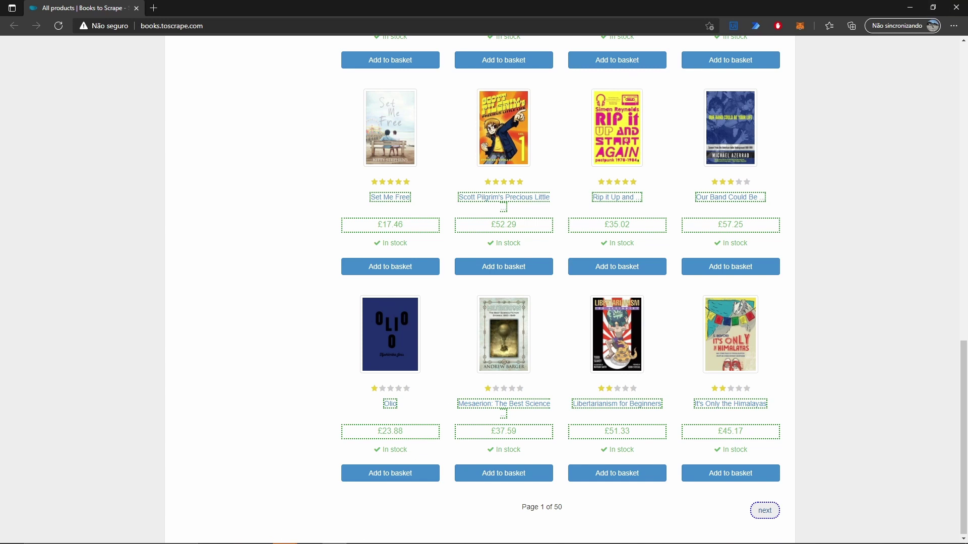
click(954, 9)
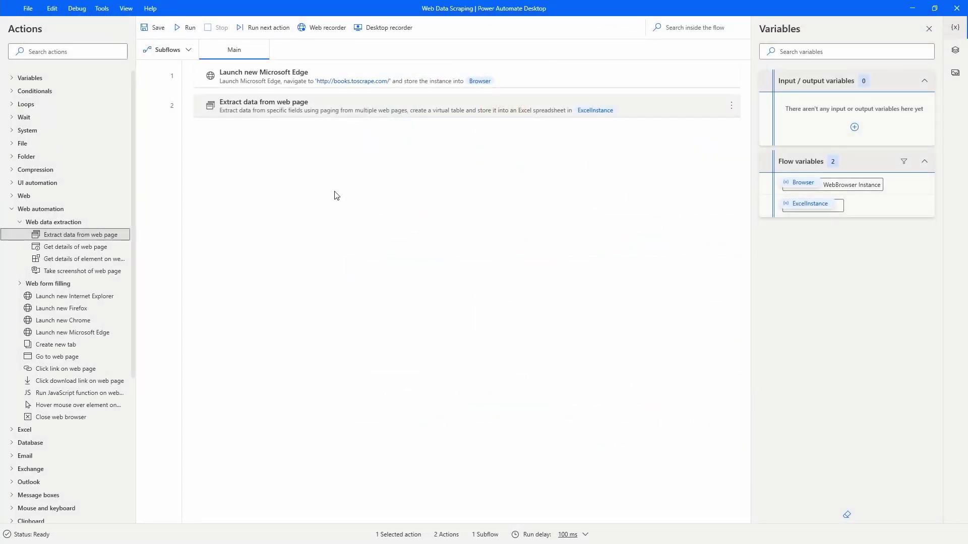
- Run the flow and scroll down the resulting catalogue page 3
click(188, 29)
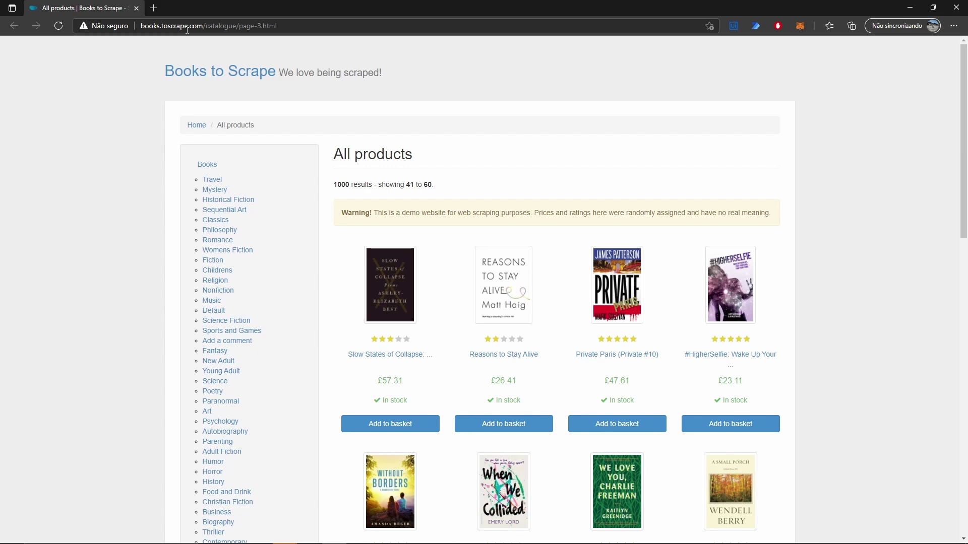
scroll(494, 126, down, 8)
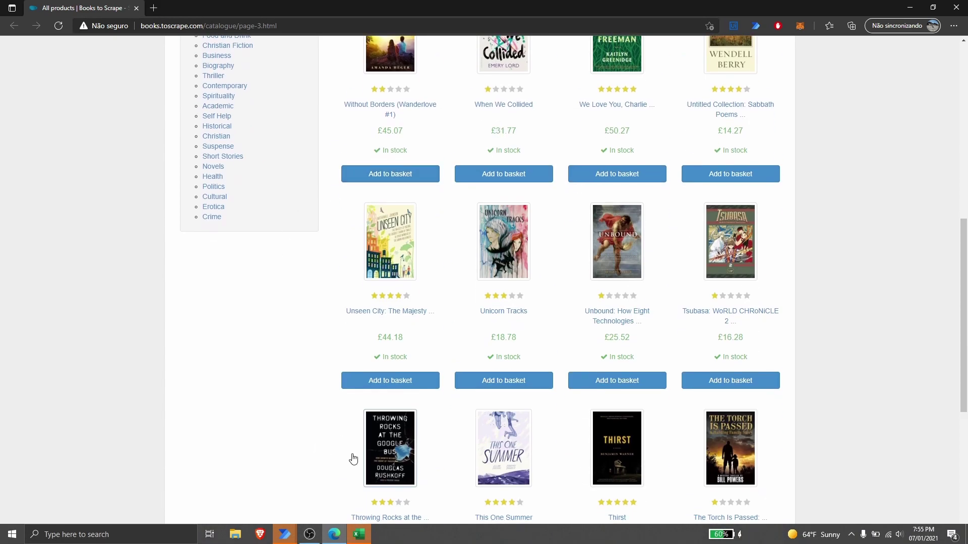
scroll(333, 444, down, 1)
scroll(363, 434, down, 2)
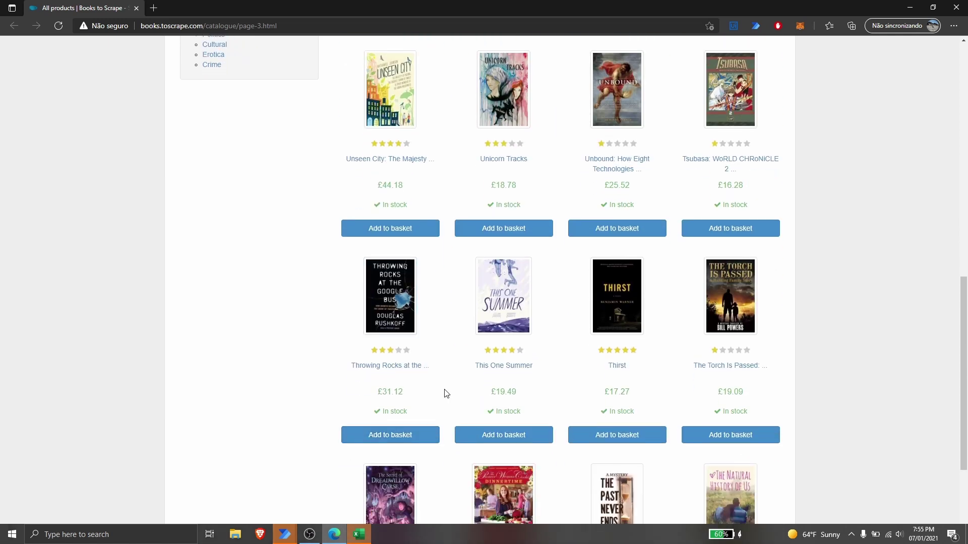
scroll(605, 297, down, 3)
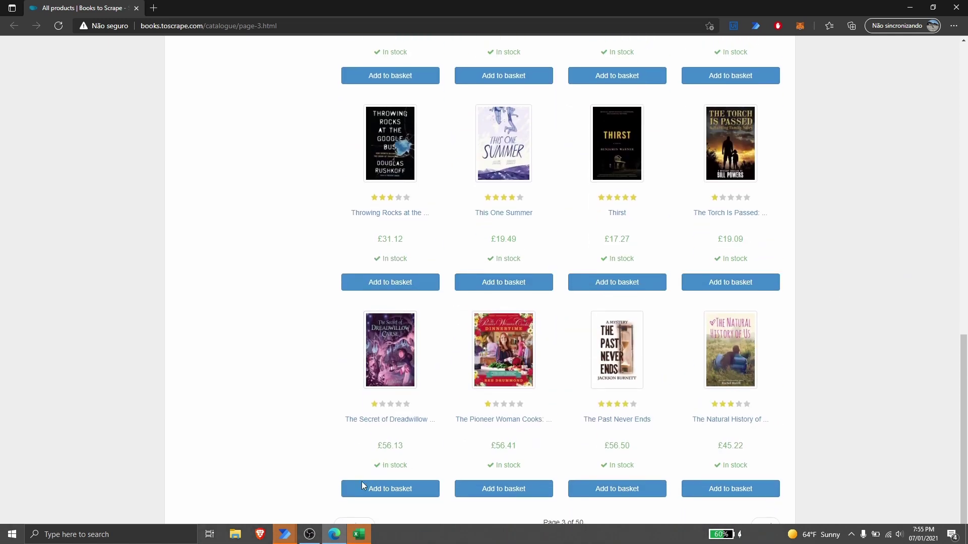
- Maximize the Book1 workbook and widen column A to show the titles
click(362, 537)
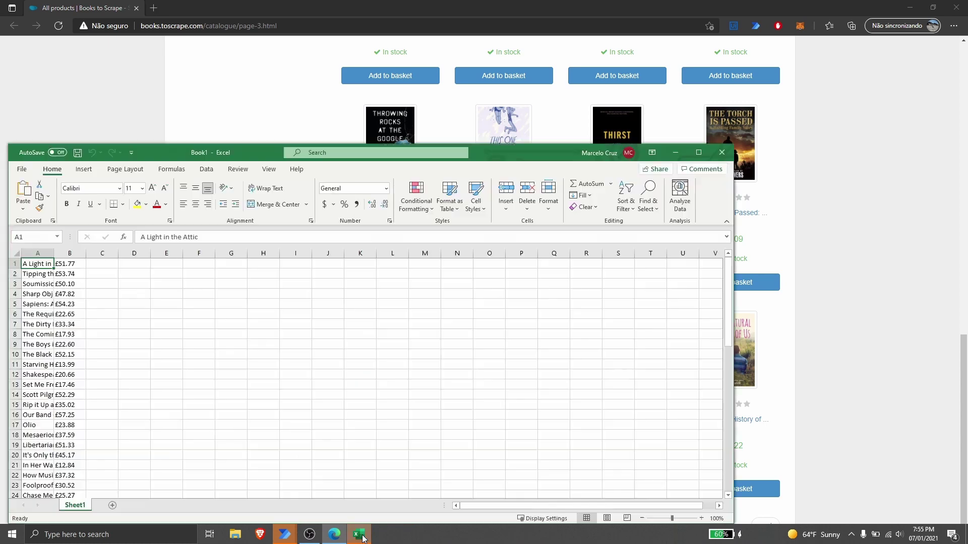
click(699, 153)
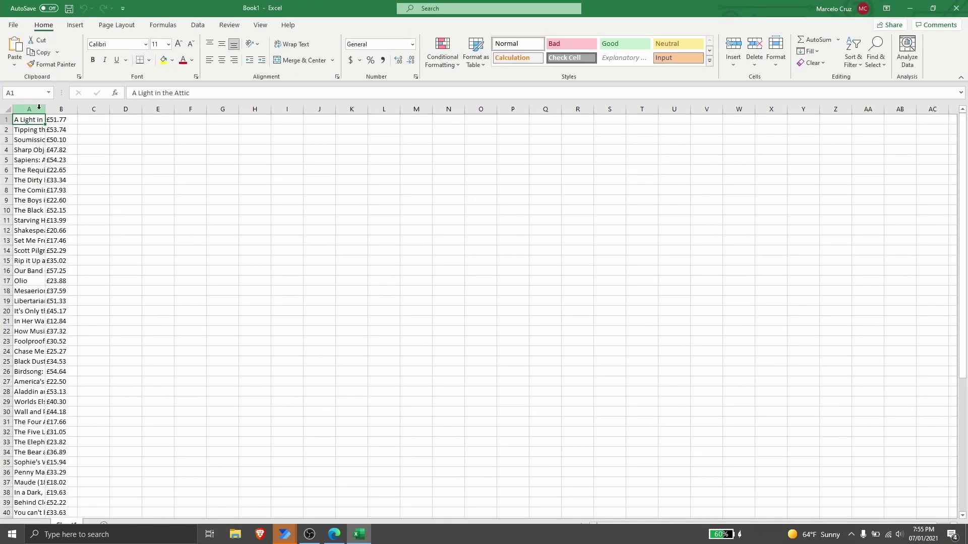
drag(45, 109, 56, 114)
scroll(240, 212, down, 12)
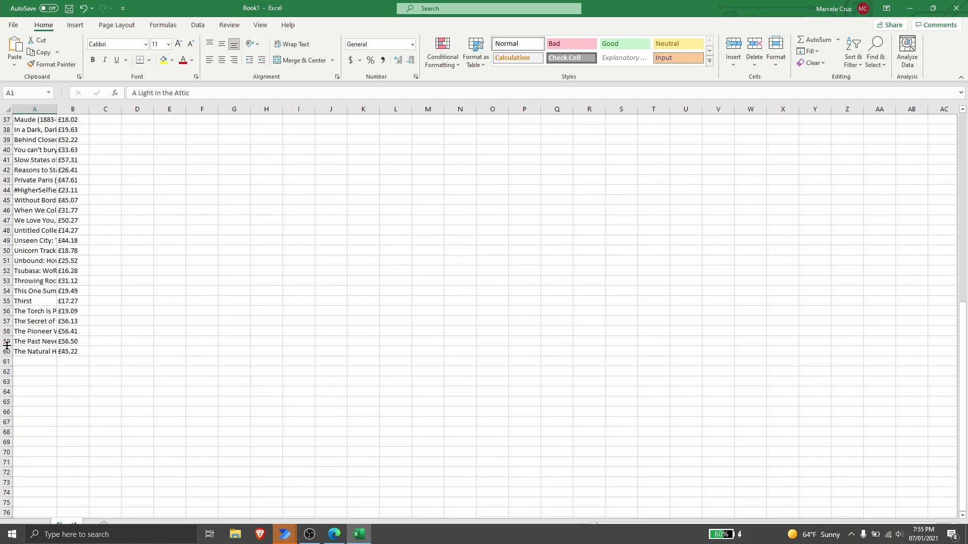
drag(57, 109, 140, 109)
- Check the title in cell A60 by searching for it on the web page
click(65, 352)
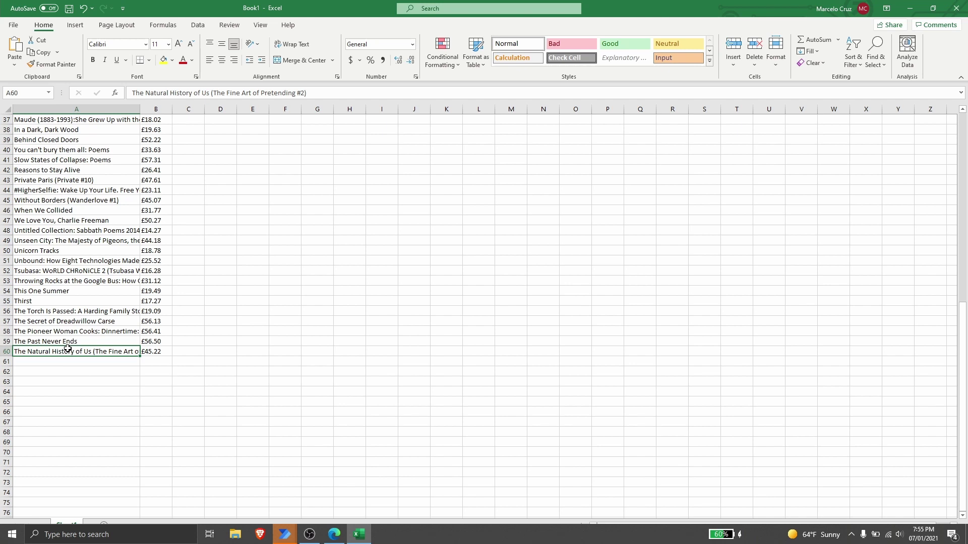
click(909, 8)
key(ctrl+f)
text(The Natural History of Us (The Fine Art of Pretending #2))
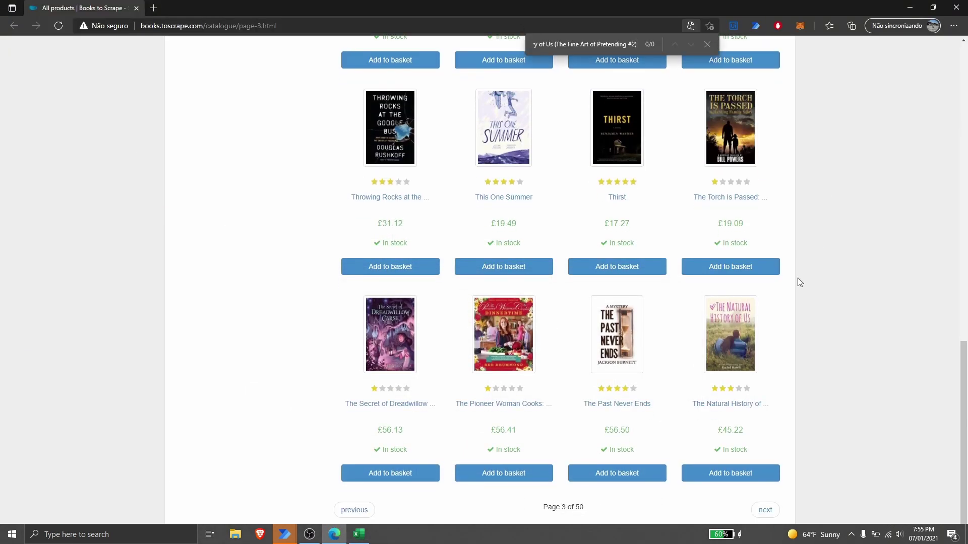
click(706, 44)
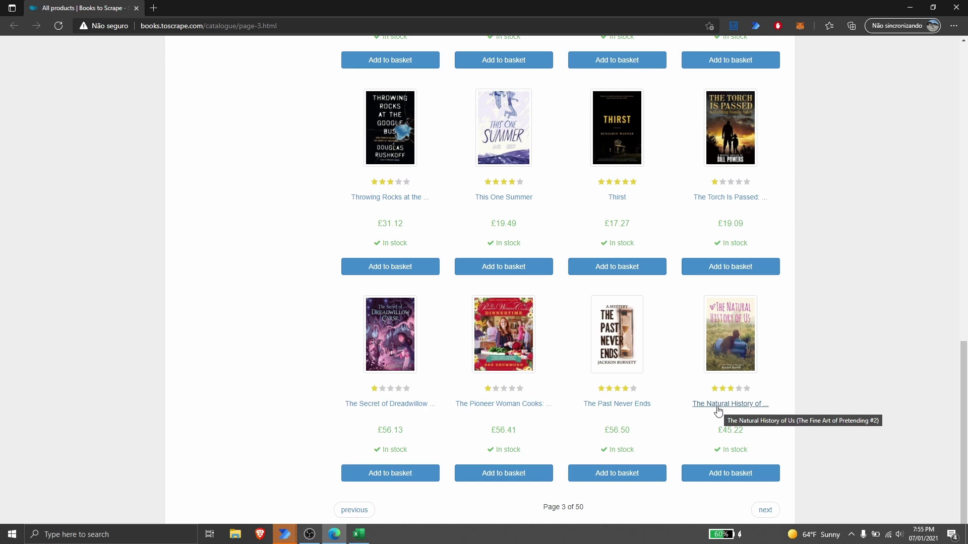
- Autofit column A to the full book titles in Excel
click(359, 533)
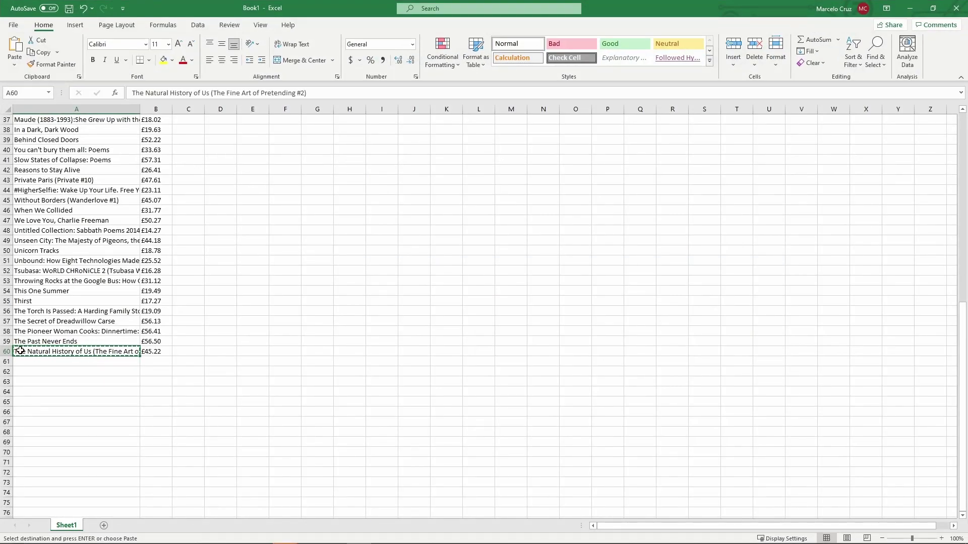
click(6, 351)
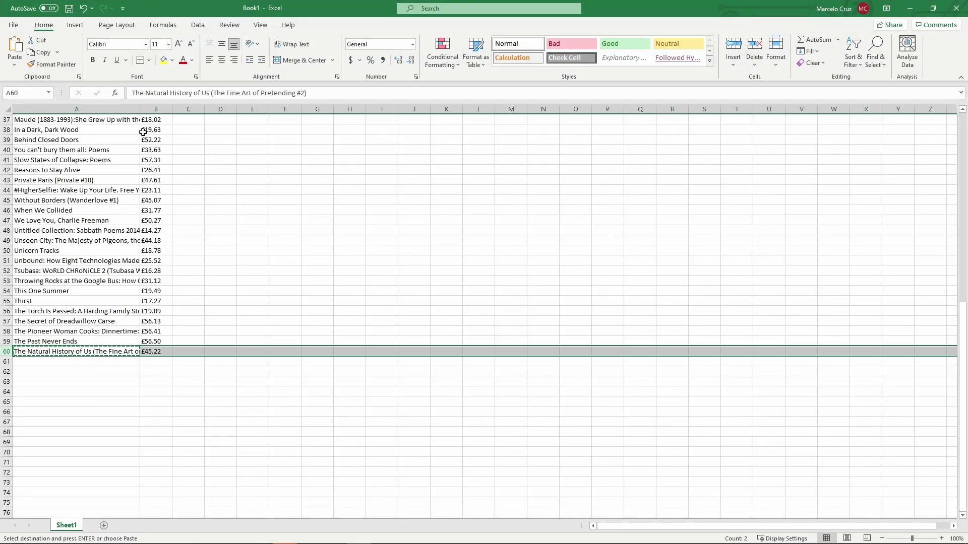
double_click(140, 109)
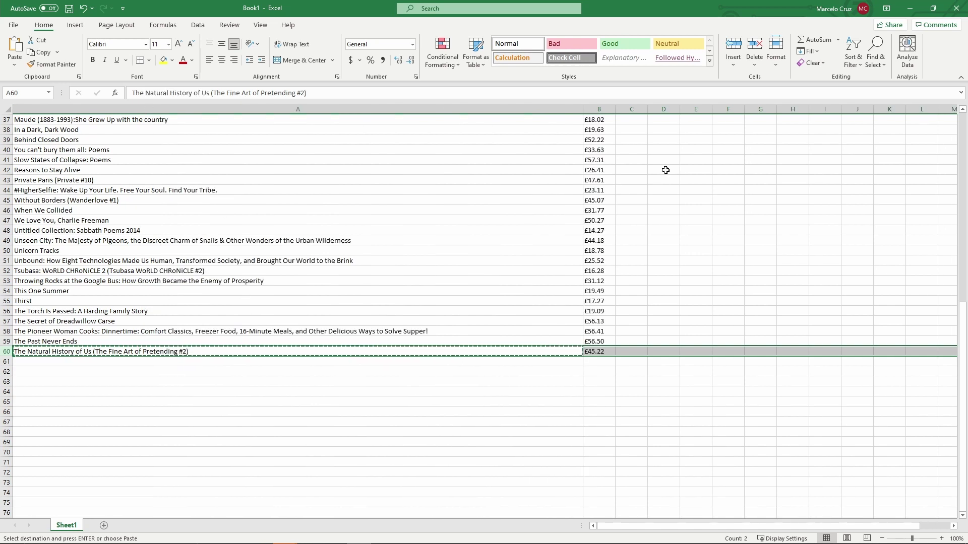
- Switch back to the Power Automate Desktop flow editor with Alt+Tab
key(alt+Tab)
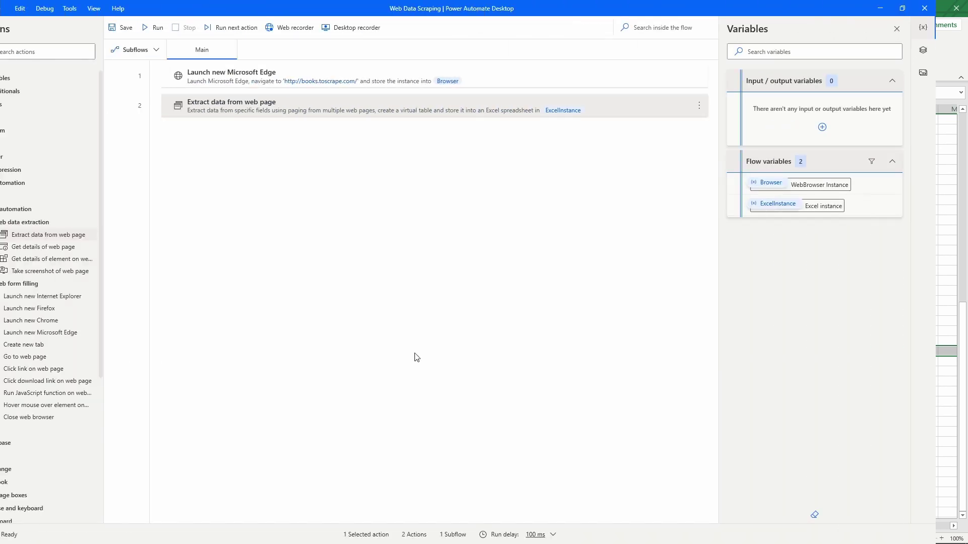